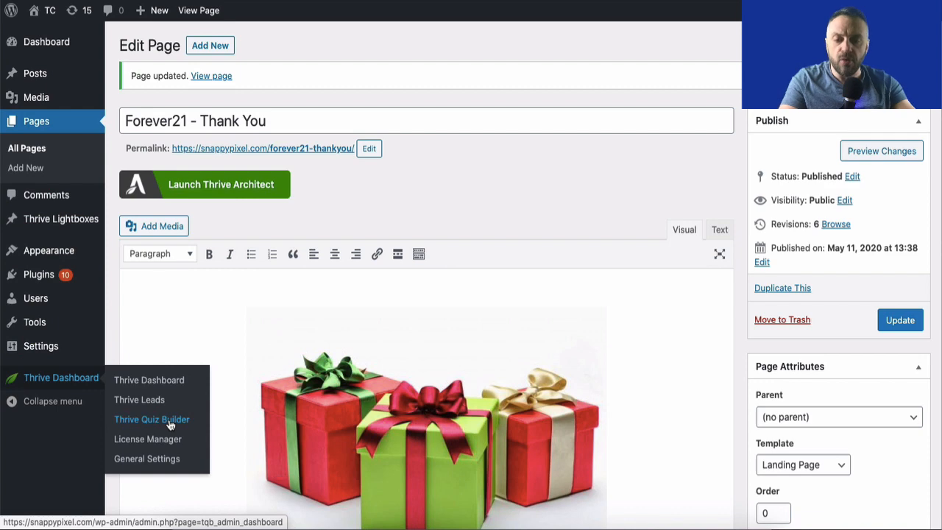
- Open the Forever21 quiz for editing in Thrive Quiz Builder and review its quiz structure
click(169, 421)
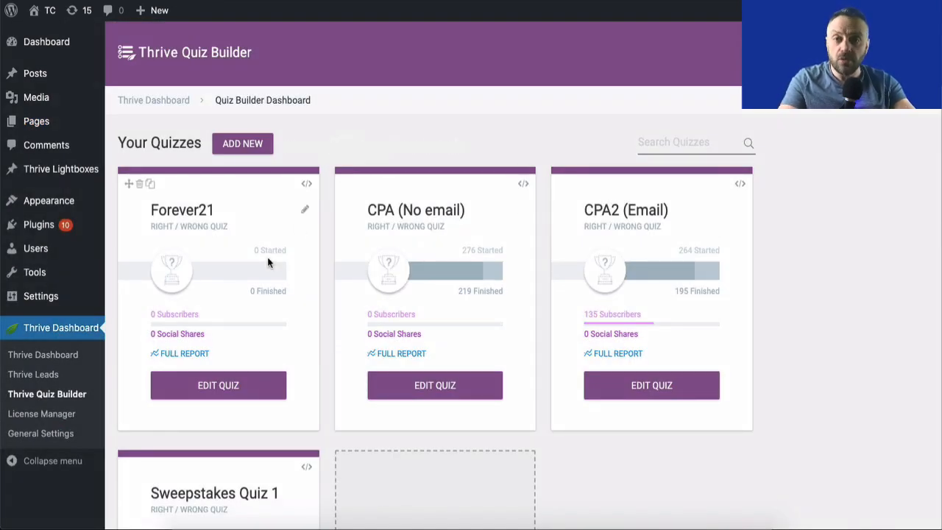
click(221, 389)
scroll(441, 191, down, 3)
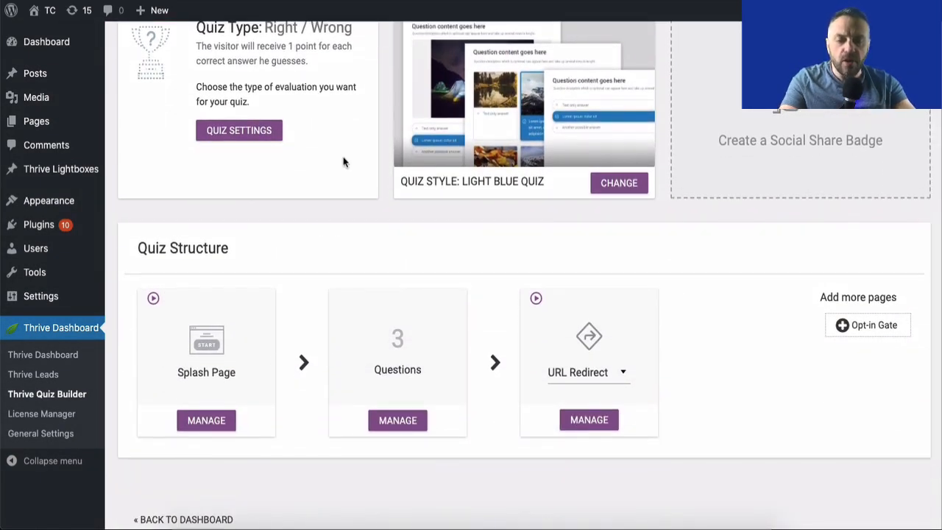
scroll(343, 162, up, 1)
scroll(343, 162, down, 1)
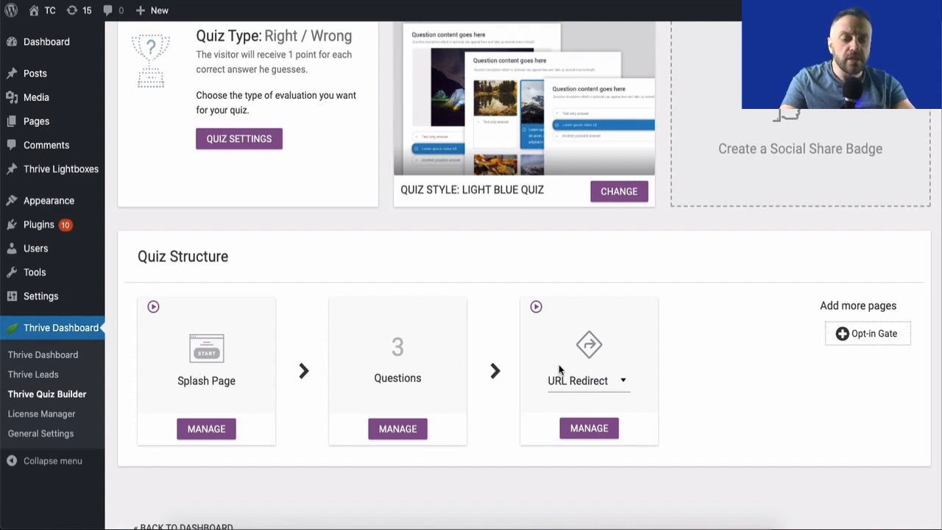
- Add an Opt-in Gate to the quiz structure and delete it again
click(882, 338)
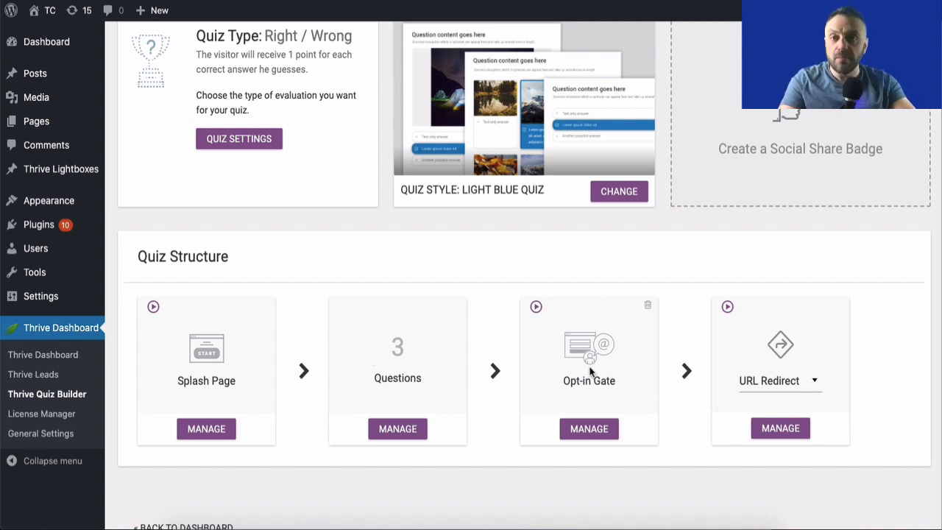
click(647, 309)
click(591, 213)
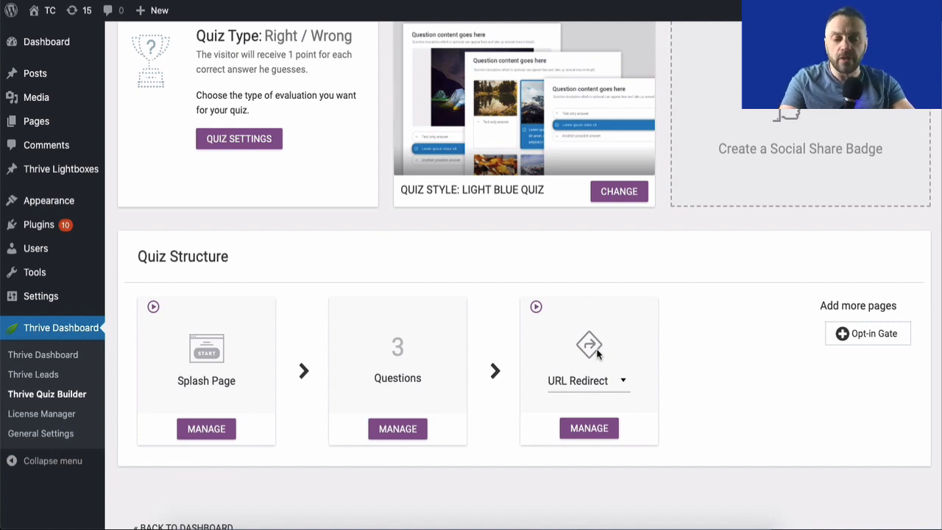
- Open the quiz's First Splash Page in the visual editor and select the text line above the Start Quiz button
click(212, 434)
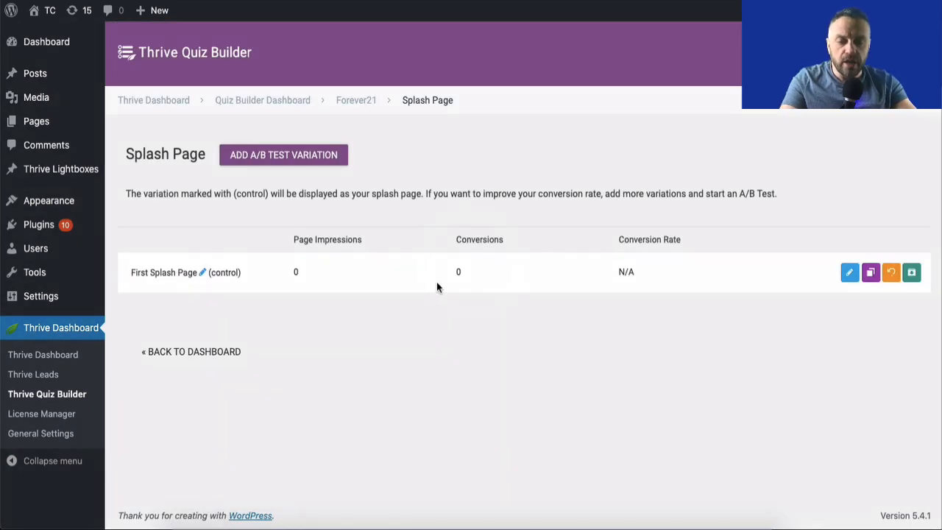
click(850, 273)
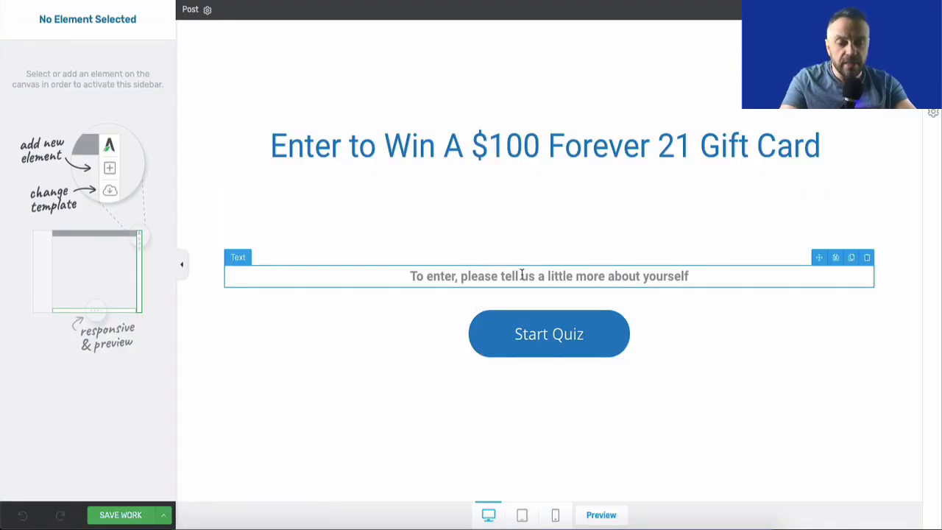
click(577, 277)
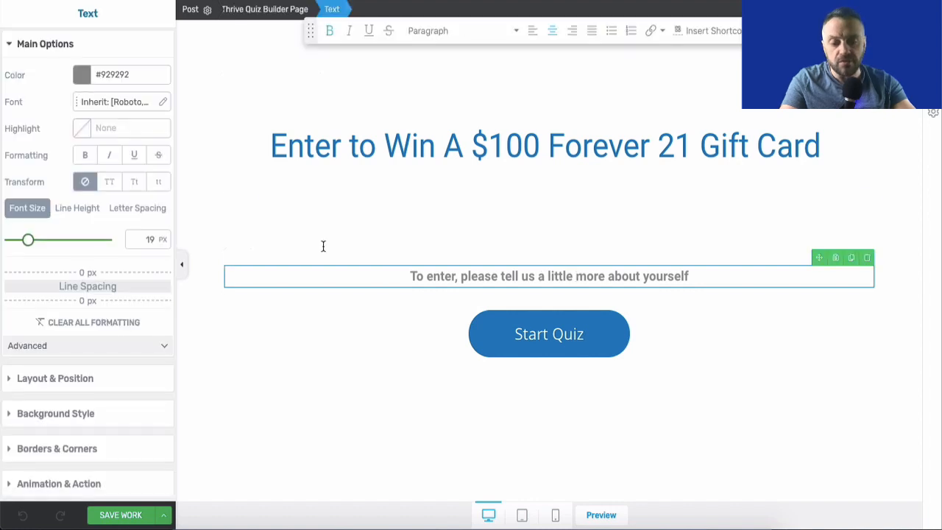
- Try replacing "more" with "bit" in the line above the Start Quiz button and restore the original word
click(604, 276)
key(BackSpace)
key(BackSpace)
key(BackSpace)
key(BackSpace)
text(bit)
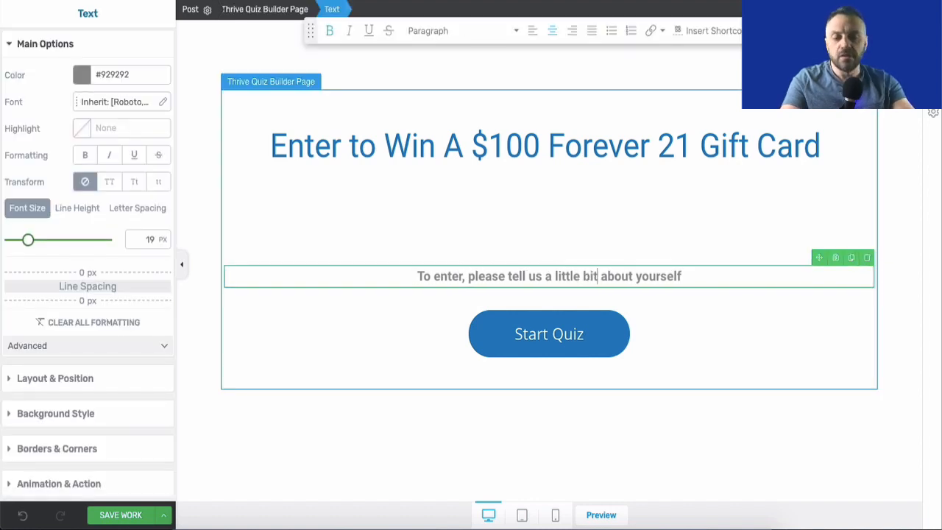
key(BackSpace)
key(BackSpace)
key(BackSpace)
text(more)
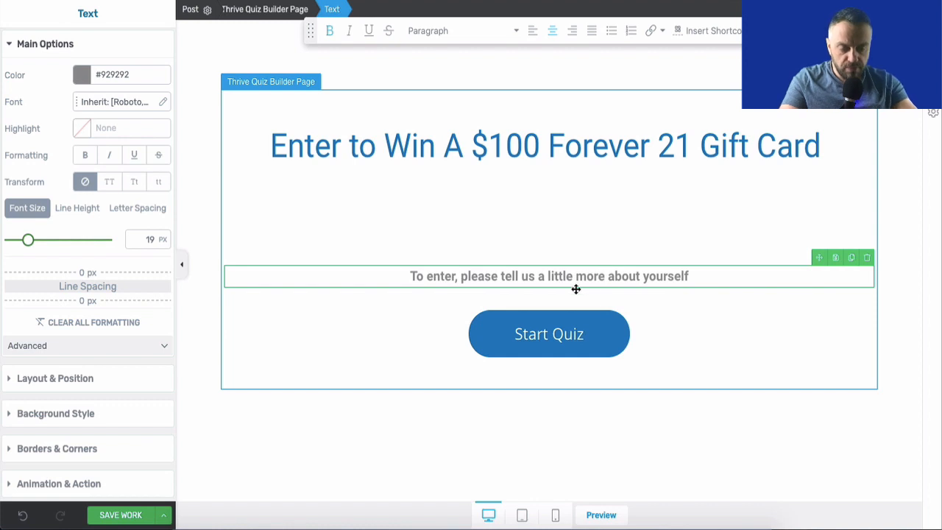
- Reword the line above the Start Quiz button to "To enter, please tell us more about yourself"
key(BackSpace)
key(BackSpace)
key(BackSpace)
key(BackSpace)
key(BackSpace)
key(BackSpace)
key(BackSpace)
key(BackSpace)
key(BackSpace)
key(BackSpace)
key(BackSpace)
key(BackSpace)
key(BackSpace)
key(BackSpace)
key(BackSpace)
key(BackSpace)
key(BackSpace)
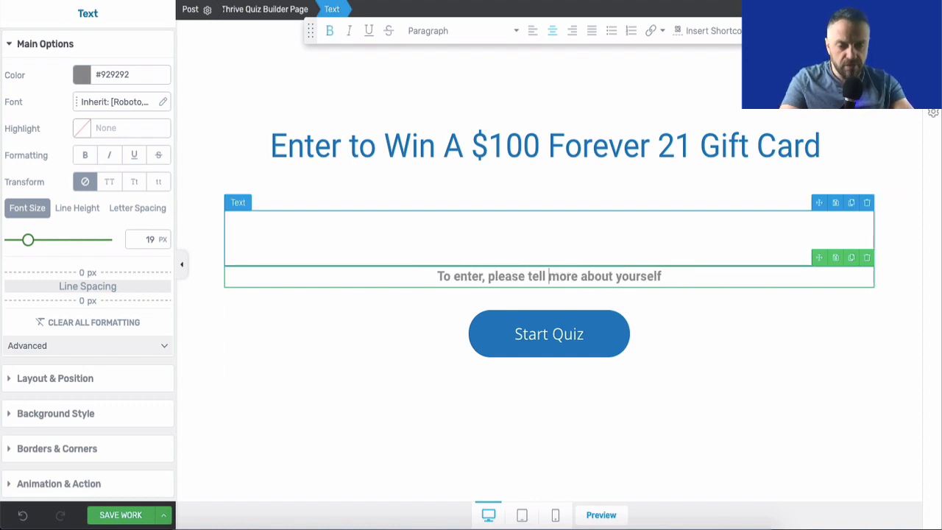
text(tell us)
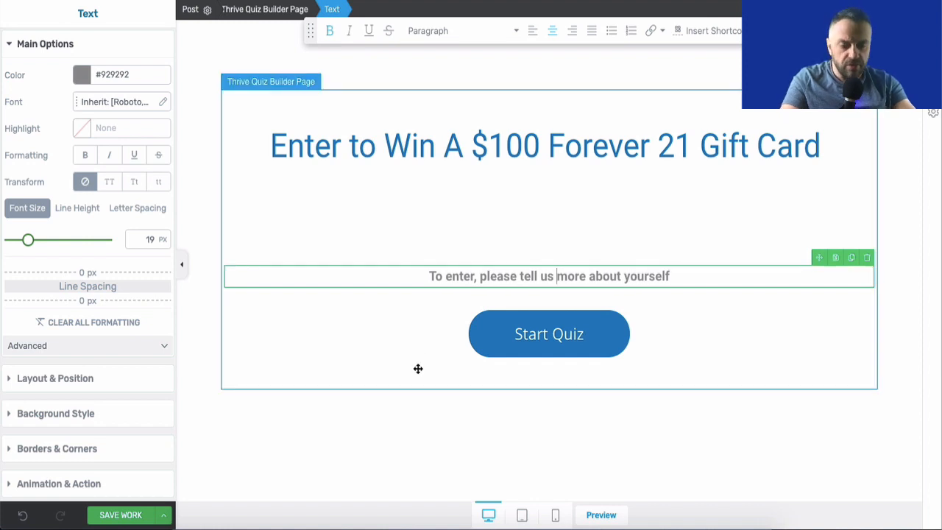
click(202, 231)
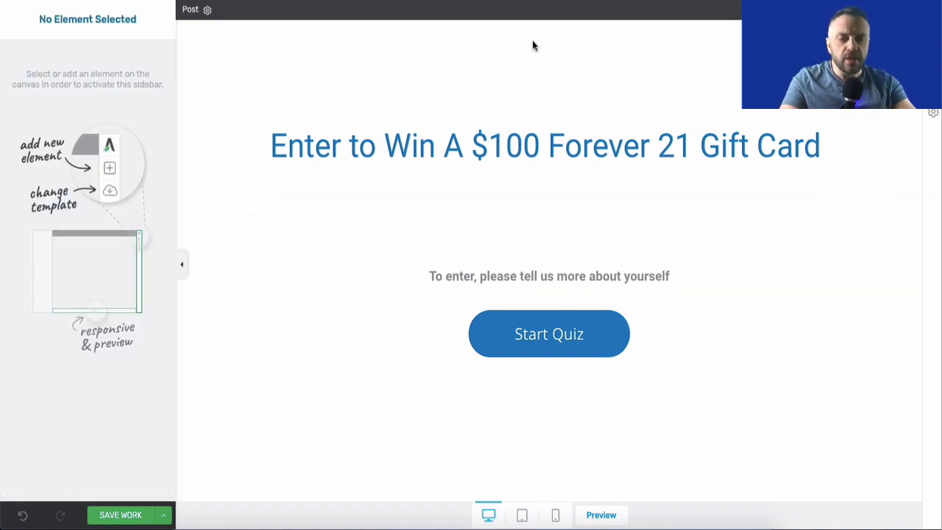
- Add an image element above the headline using the gift boxes picture from the media library
click(932, 35)
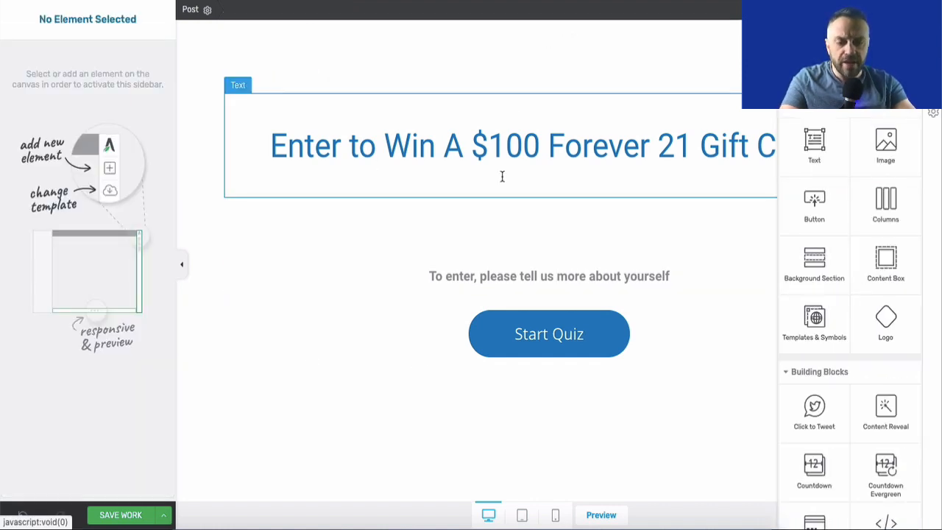
drag(885, 150, 564, 86)
click(552, 91)
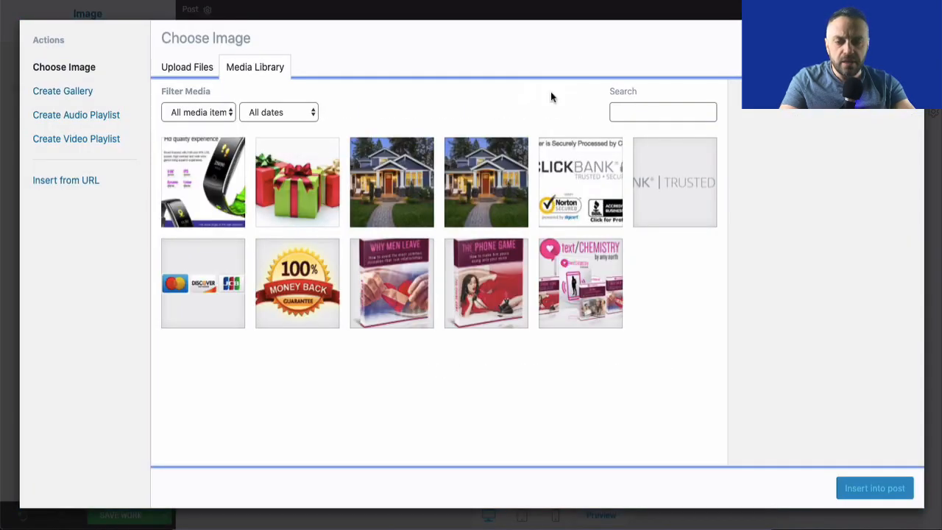
click(295, 193)
click(893, 493)
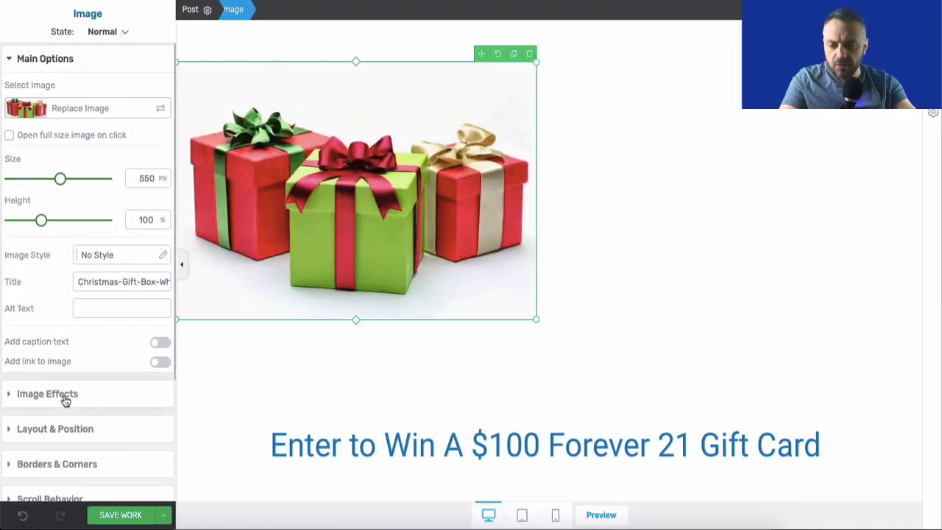
- Centre-align the gift boxes image and save the splash page
click(63, 428)
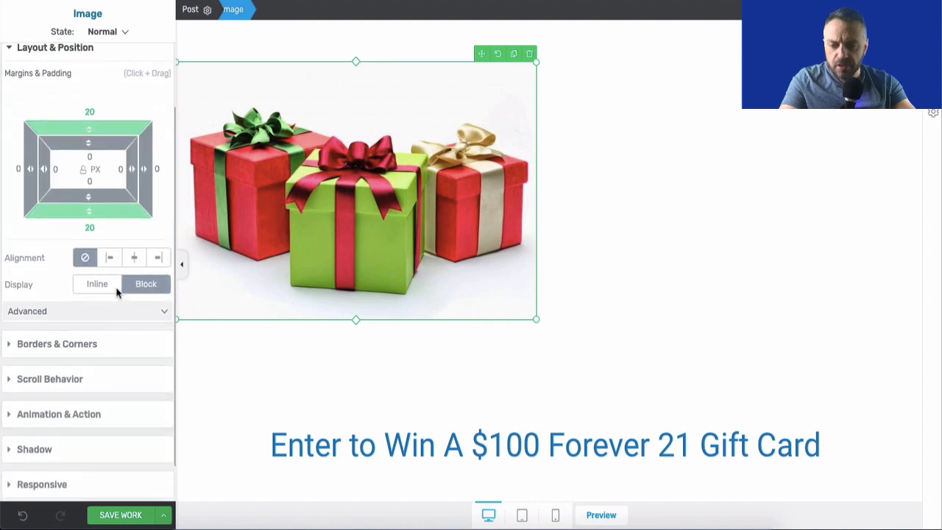
click(135, 258)
scroll(478, 228, down, 3)
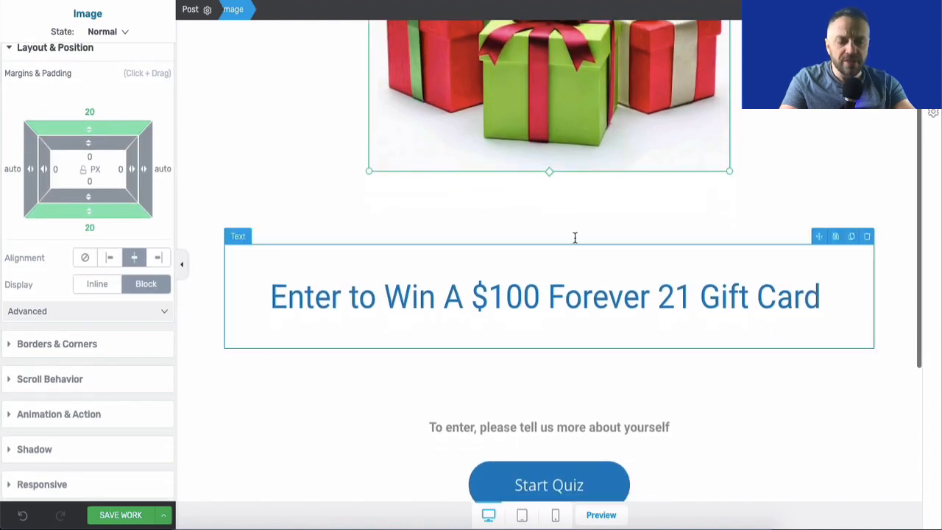
scroll(529, 321, down, 3)
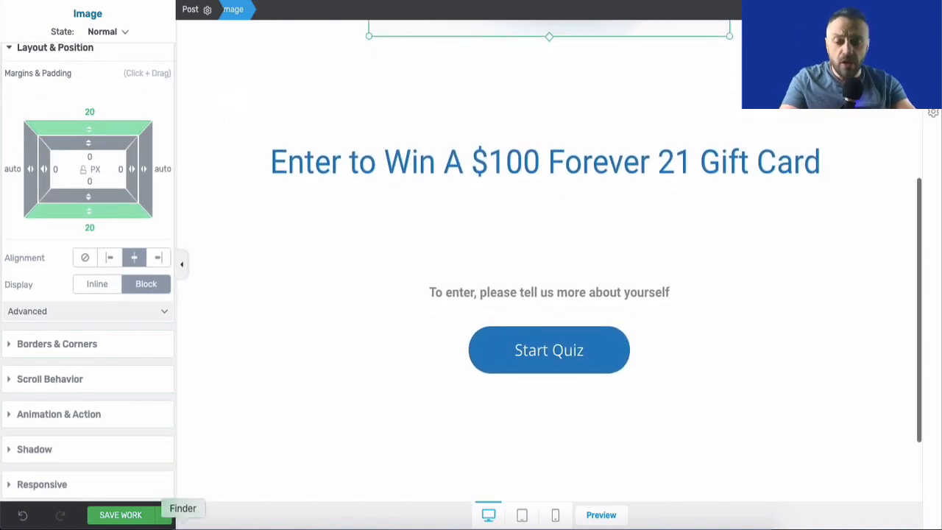
click(133, 520)
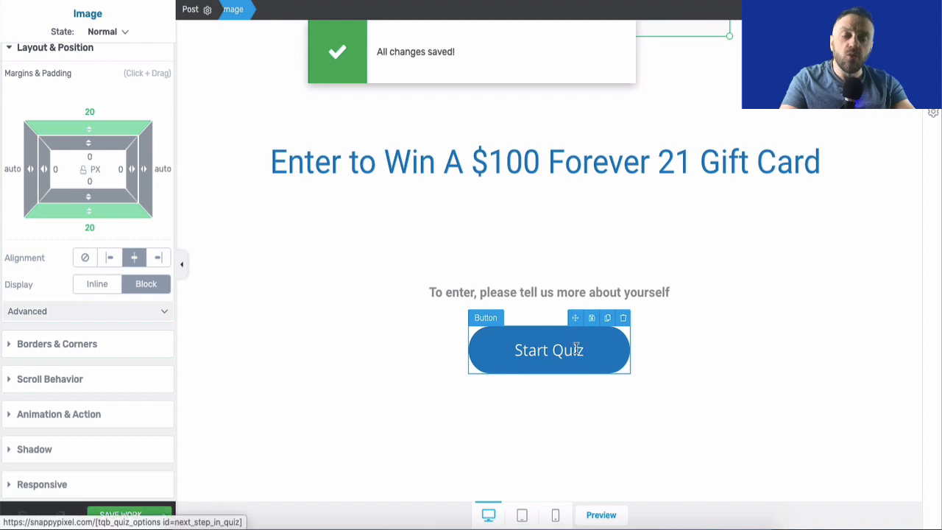
- Preview the splash page, check its image, headline and text, and leave the preview
click(601, 514)
scroll(466, 313, down, 5)
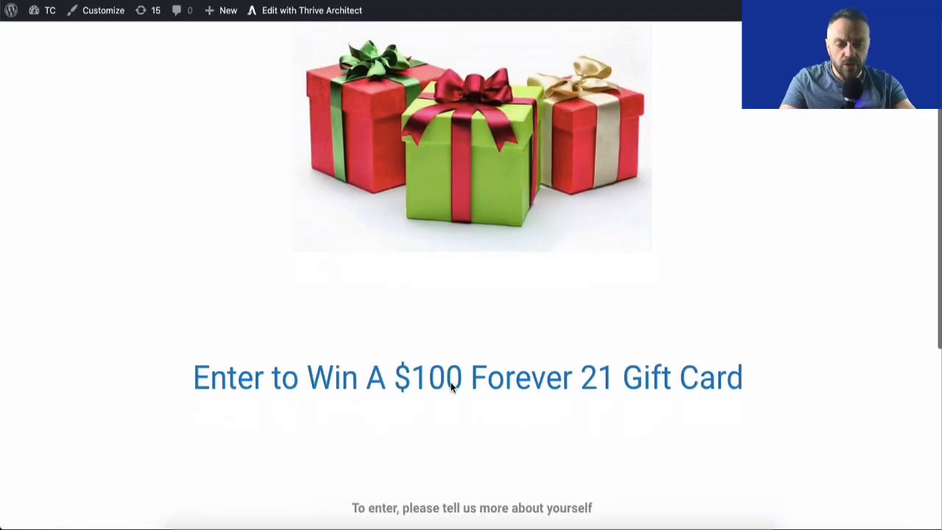
scroll(496, 282, up, 5)
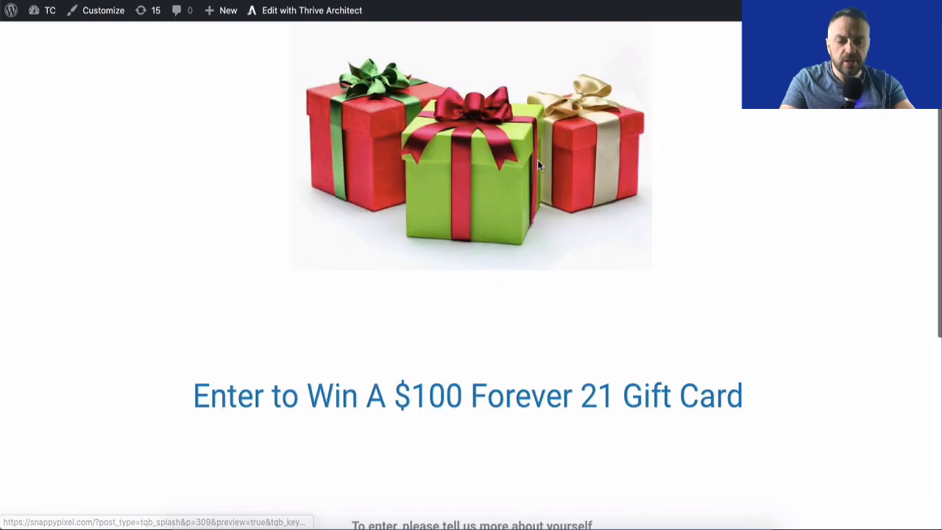
scroll(430, 247, down, 3)
click(611, 2)
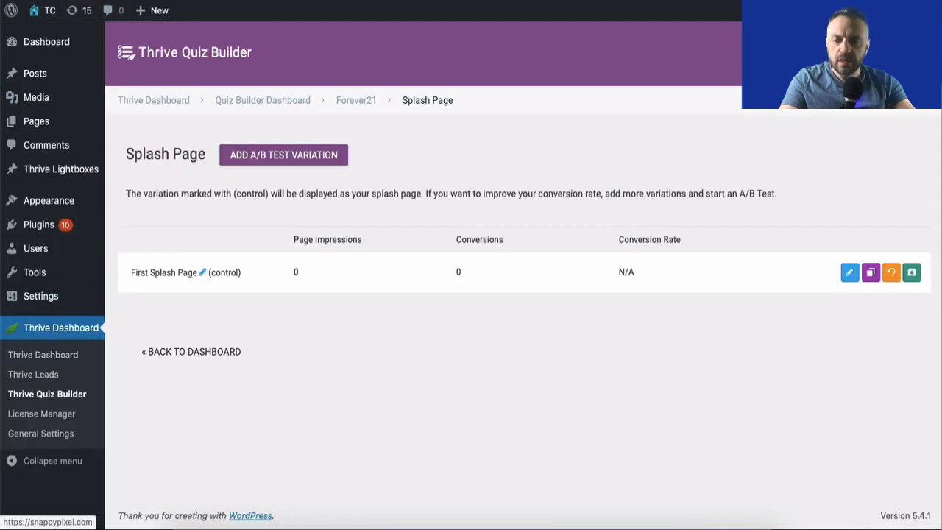
- Return to the Forever21 quiz structure and open the management view for its questions
key(alt+Left)
scroll(412, 183, down, 3)
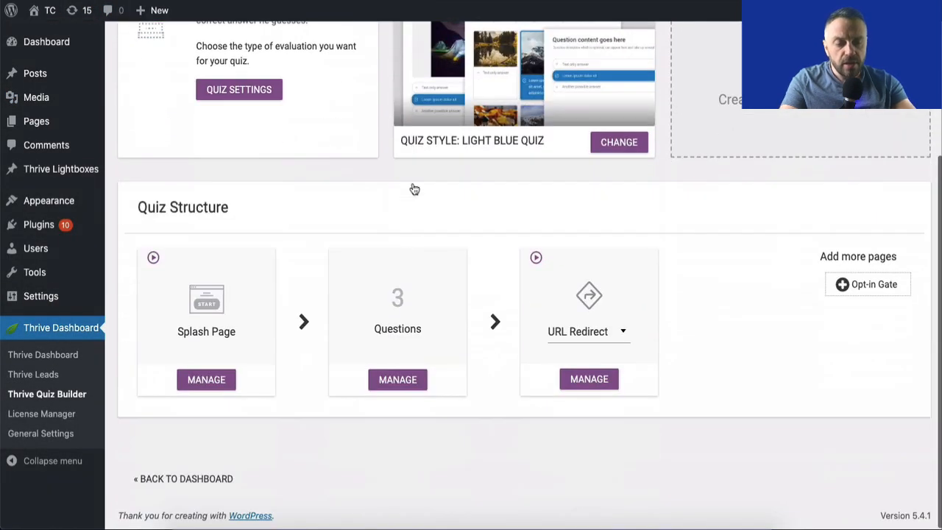
click(399, 380)
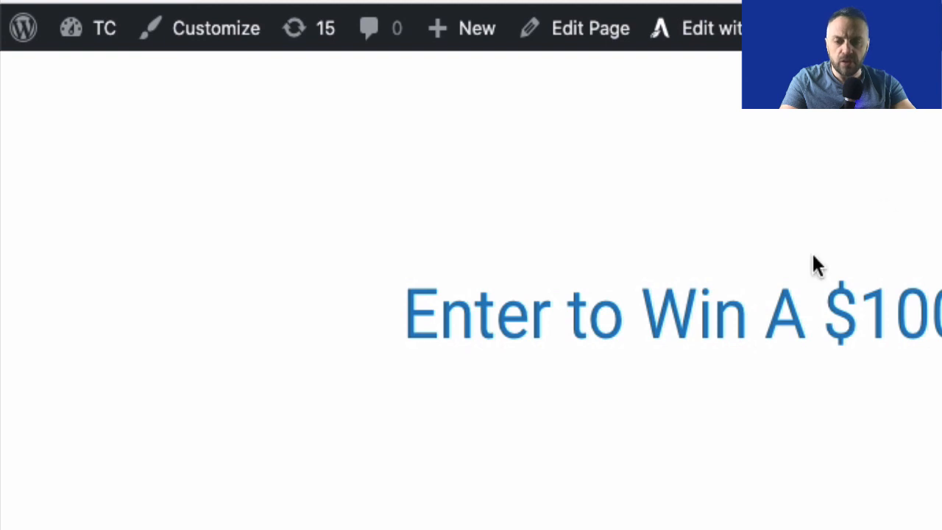
- Check the splash page on the live quiz page and start the quiz
scroll(813, 253, down, 2)
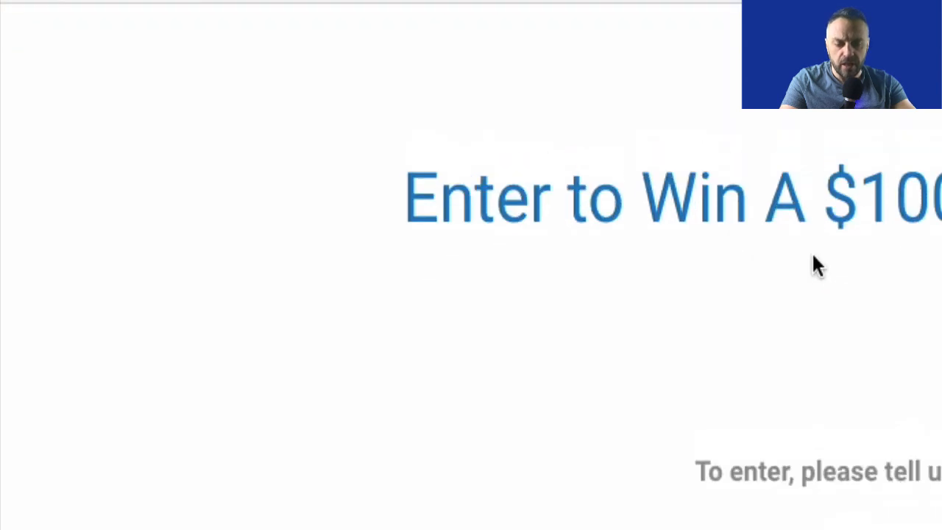
scroll(812, 254, up, 3)
click(896, 497)
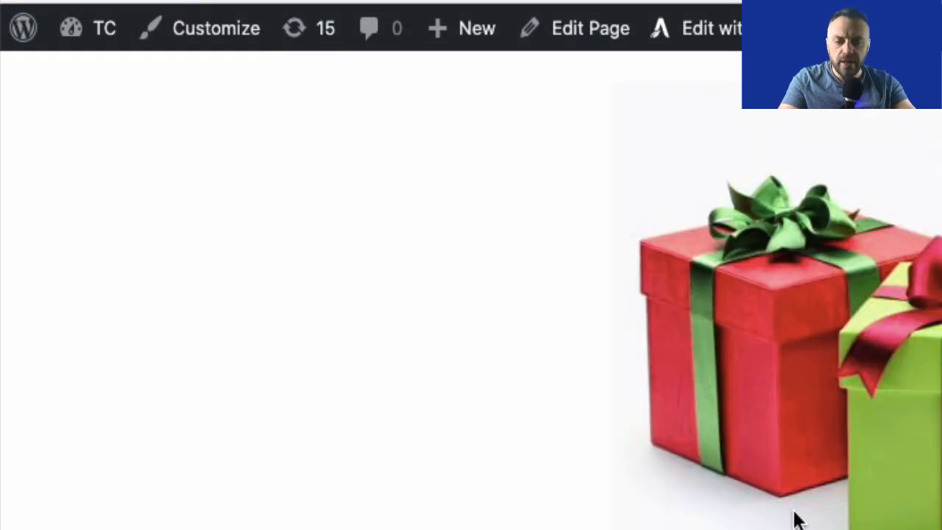
scroll(794, 524, down, 4)
click(801, 525)
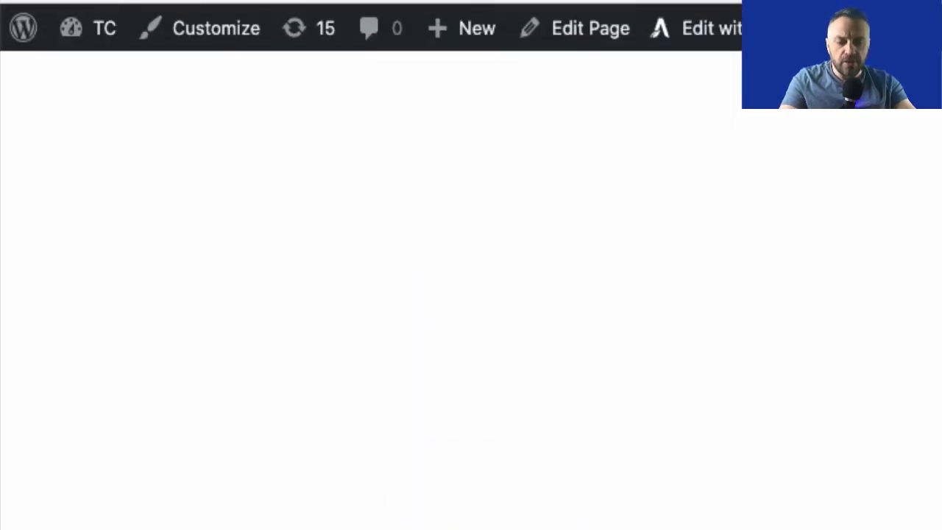
scroll(854, 317, down, 2)
scroll(845, 318, up, 3)
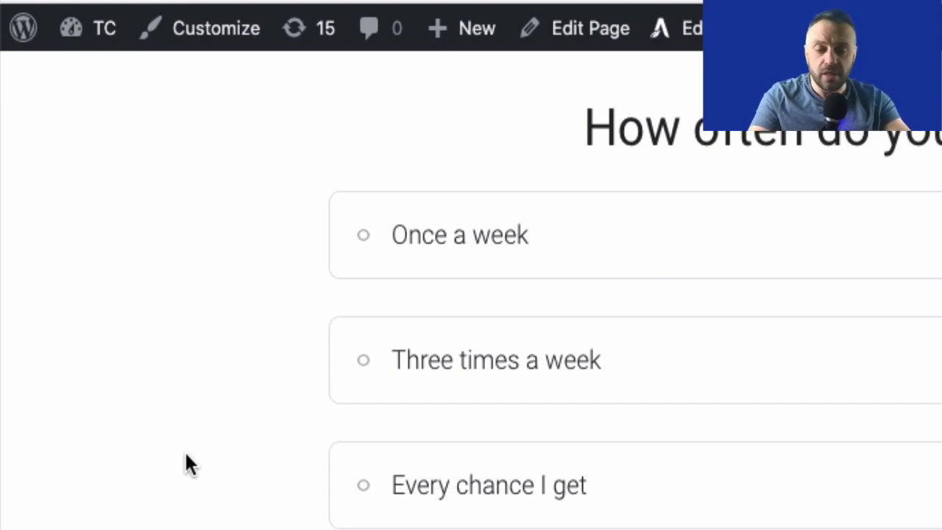
- Test the live quiz by answering its questions with "Once a week", "Zara" and "Buy everything in sight!"
click(776, 251)
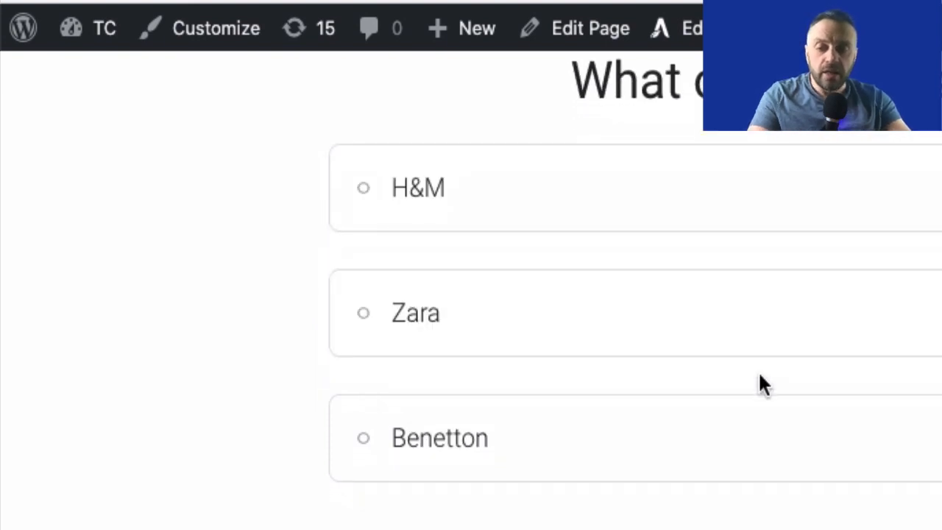
click(857, 182)
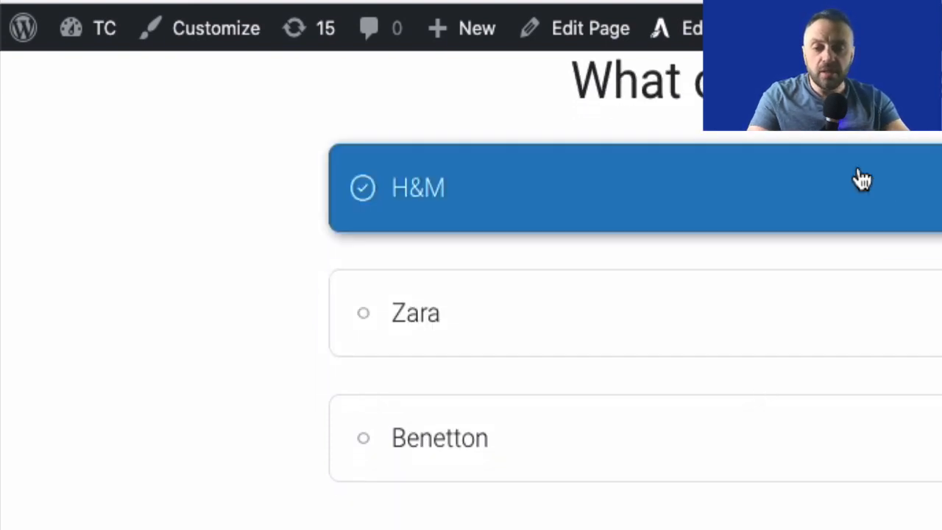
scroll(903, 230, up, 2)
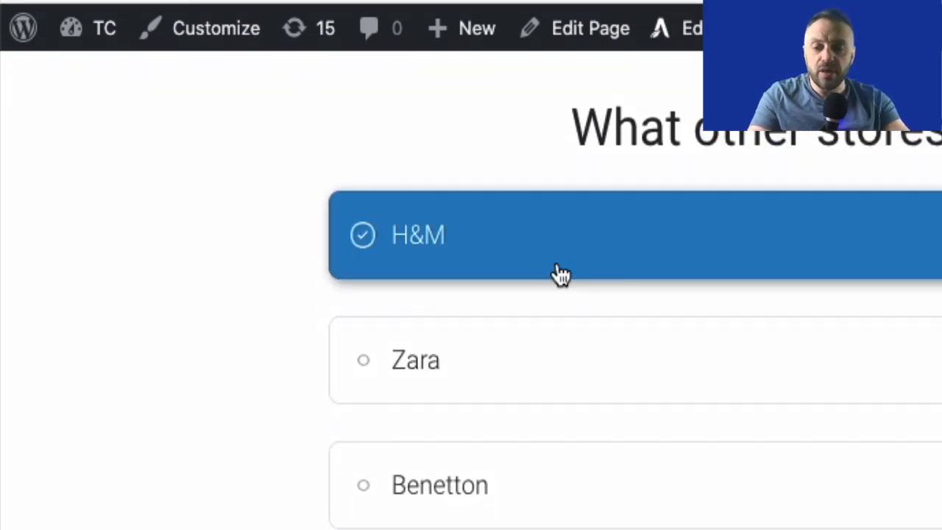
click(674, 389)
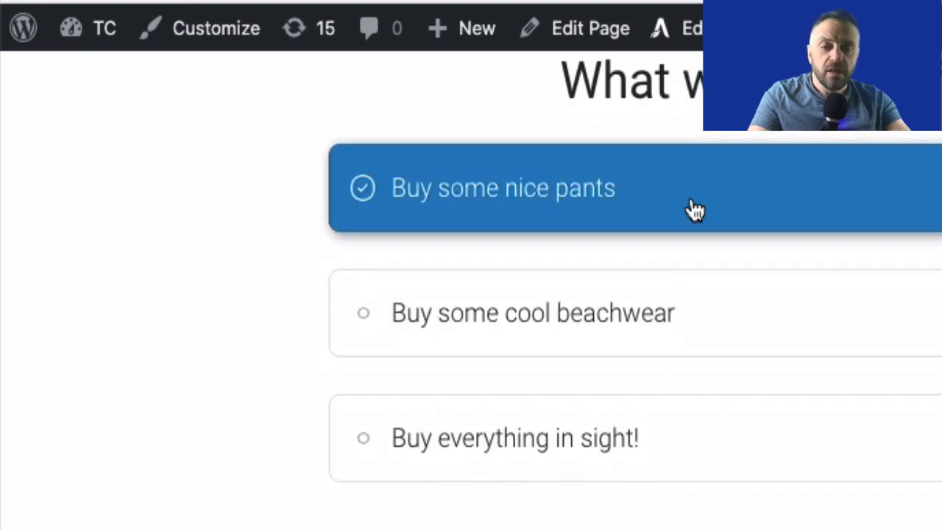
scroll(688, 217, up, 2)
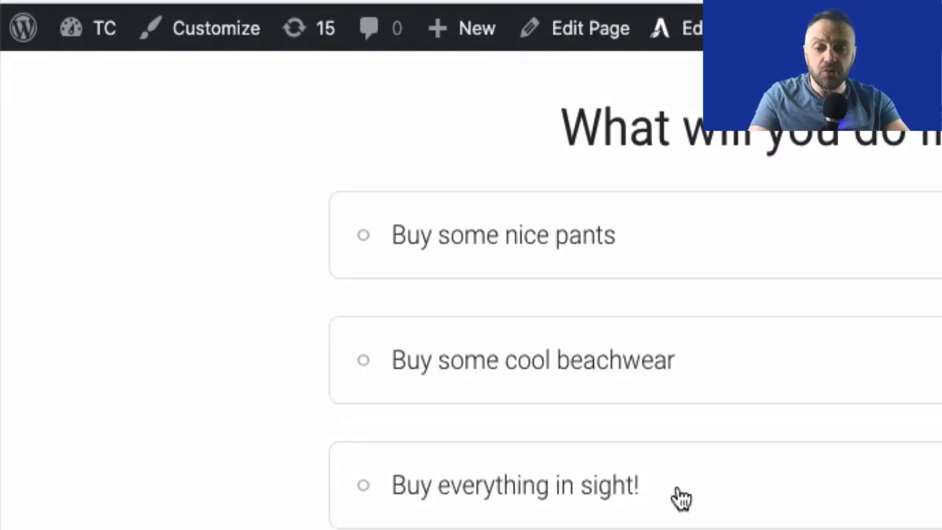
click(680, 498)
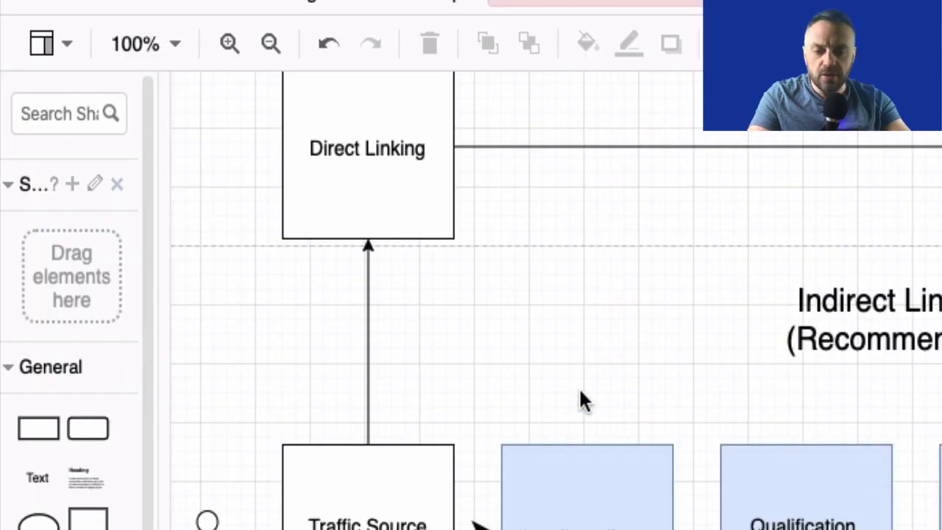
scroll(580, 399, up, 1)
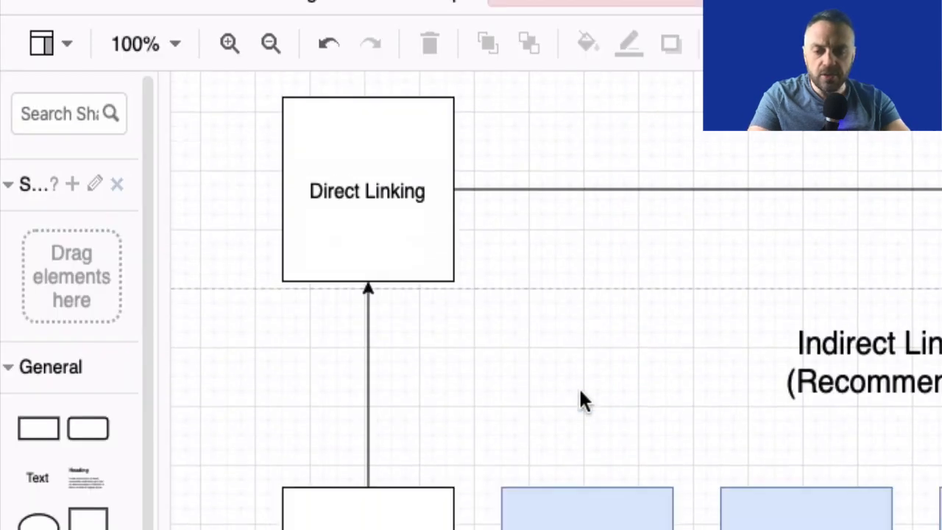
scroll(580, 399, down, 2)
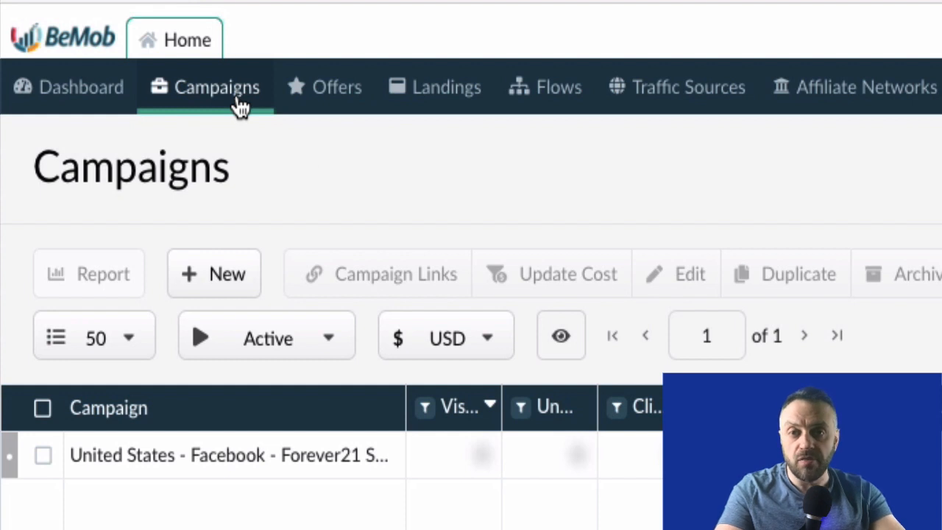
- In BeMob, look through the affiliate networks, the network templates and the blank affiliate network form, then close the form without saving
click(867, 103)
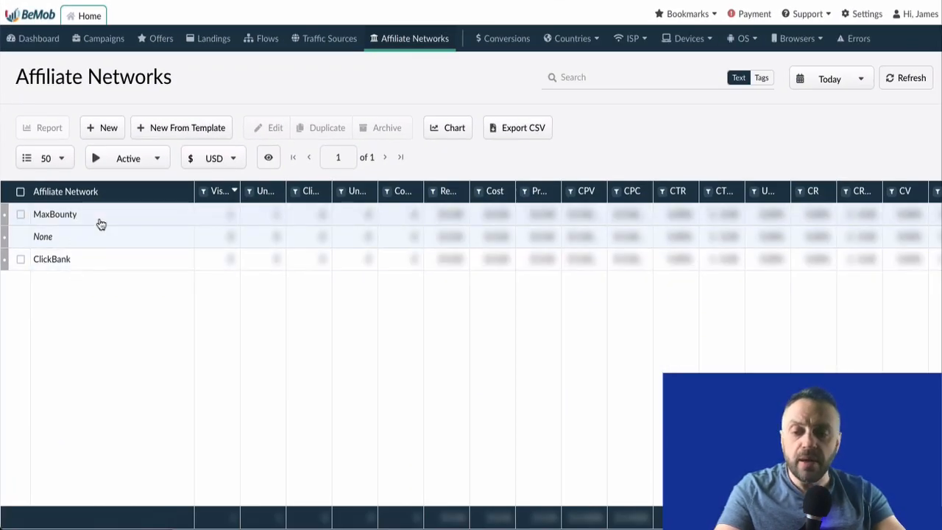
click(188, 130)
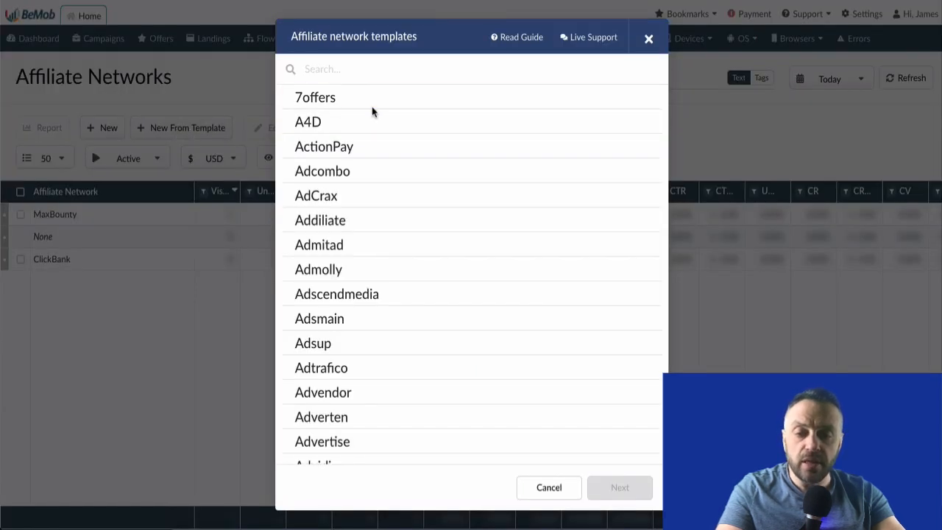
click(112, 132)
click(112, 133)
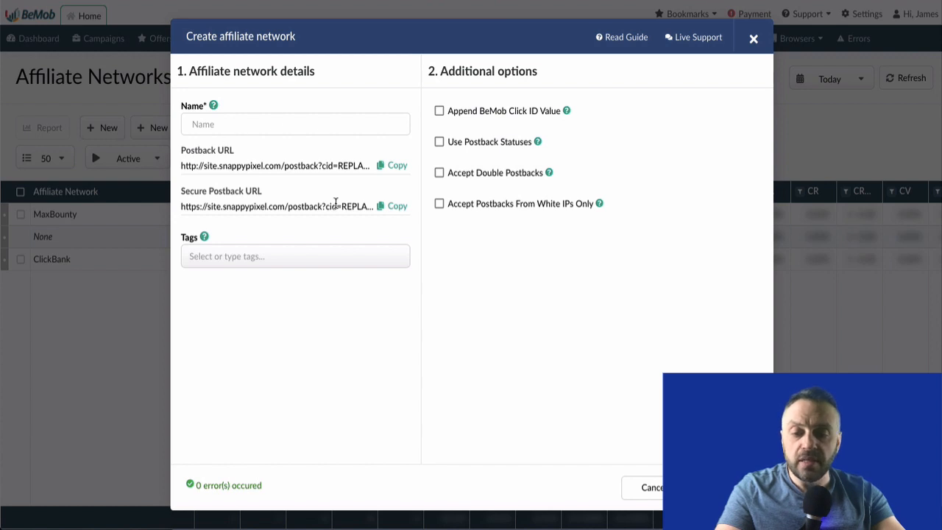
click(754, 41)
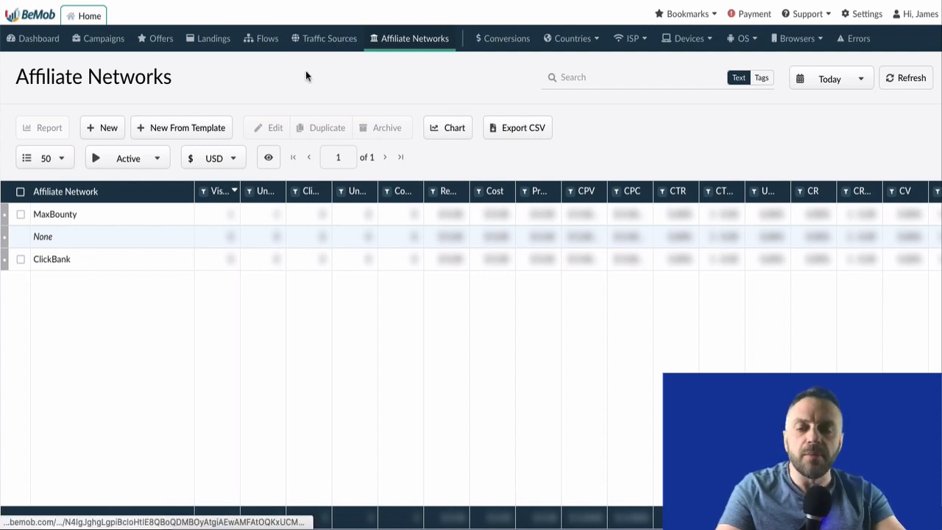
- Browse the traffic source templates, search them for "face", and close the template list without choosing one
click(336, 46)
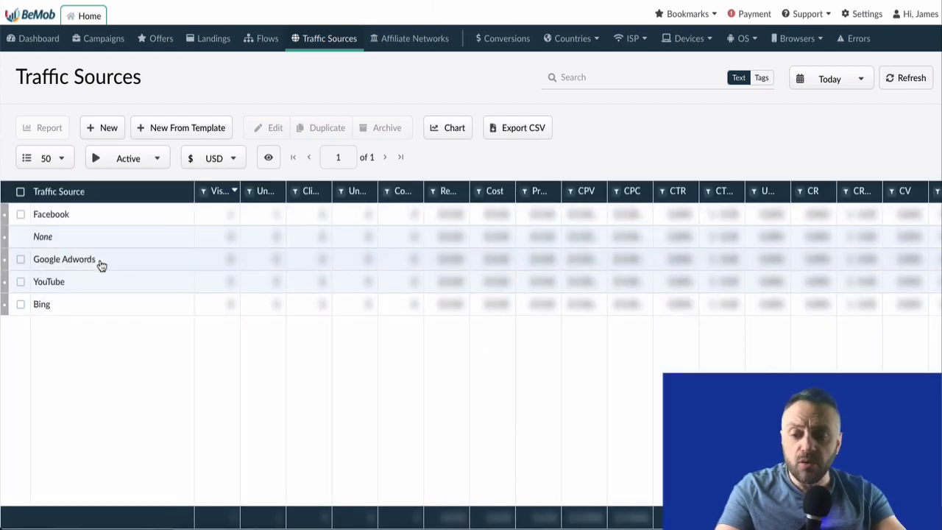
click(175, 138)
scroll(343, 294, down, 10)
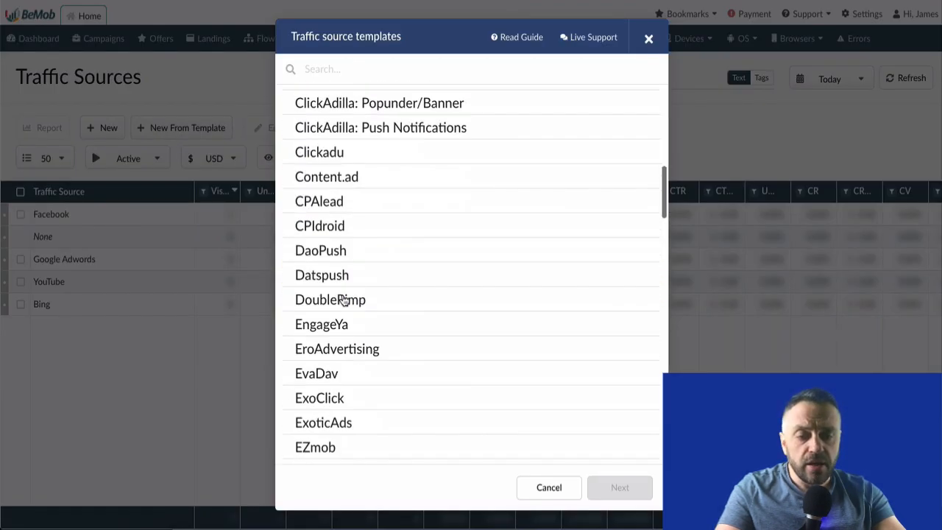
scroll(342, 301, down, 20)
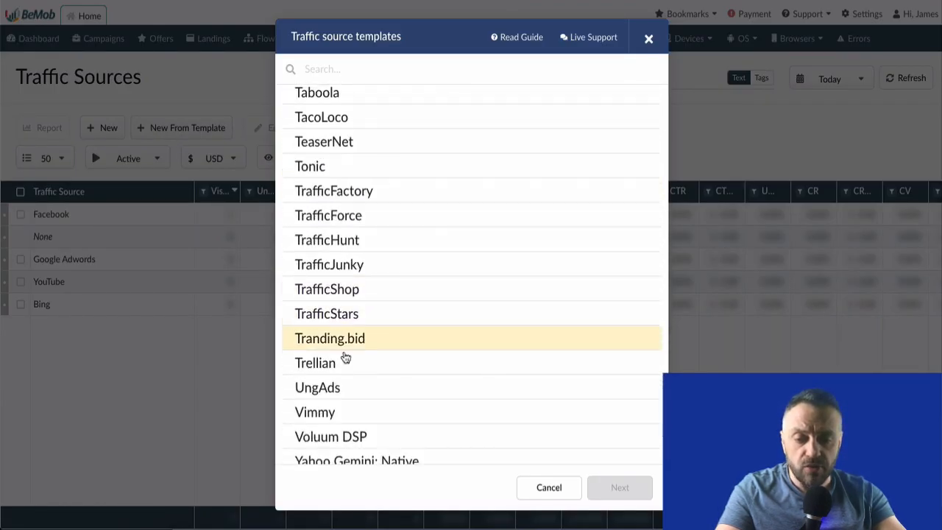
scroll(385, 189, down, 5)
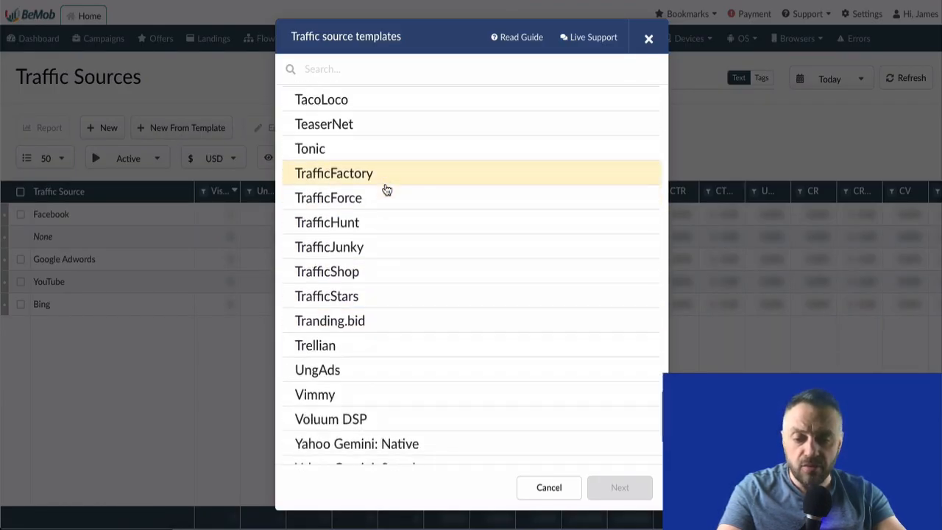
click(364, 68)
text(face)
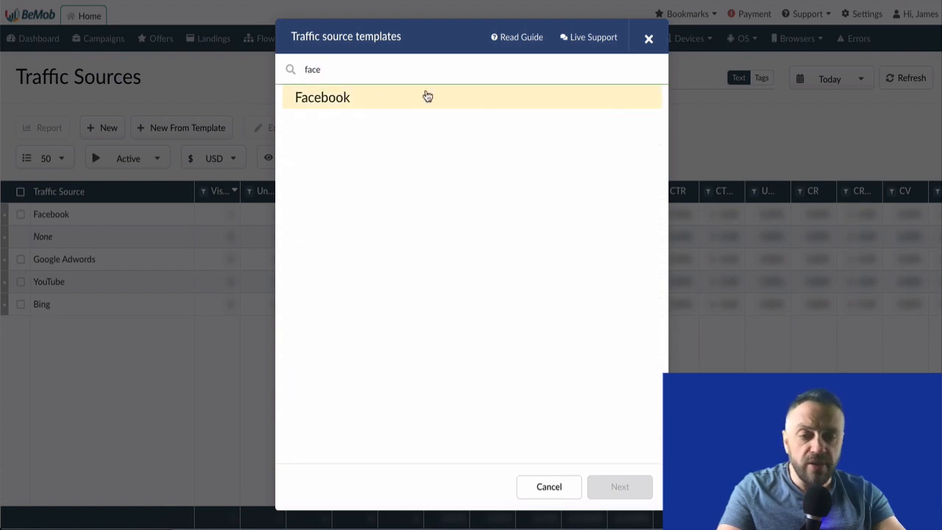
click(649, 39)
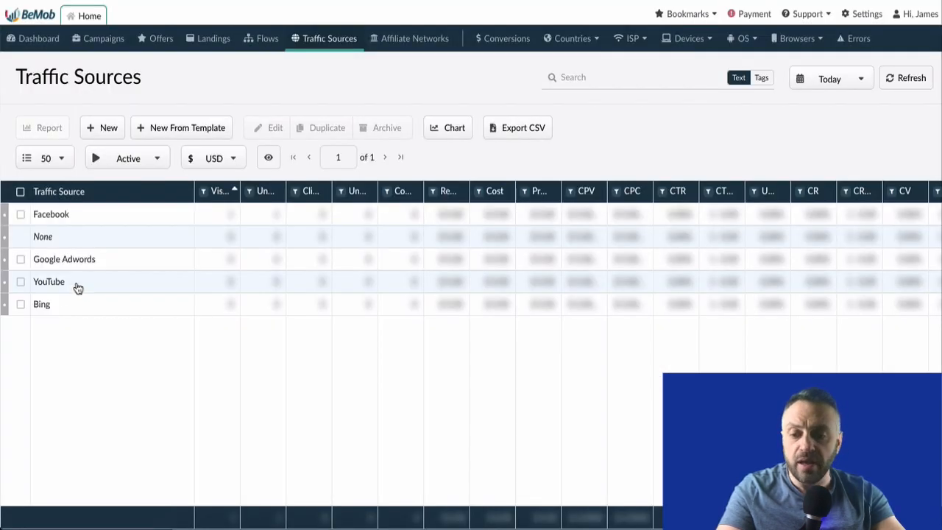
- Start a new offer in the offers list and name it "F21 Sweep"
click(210, 45)
click(157, 44)
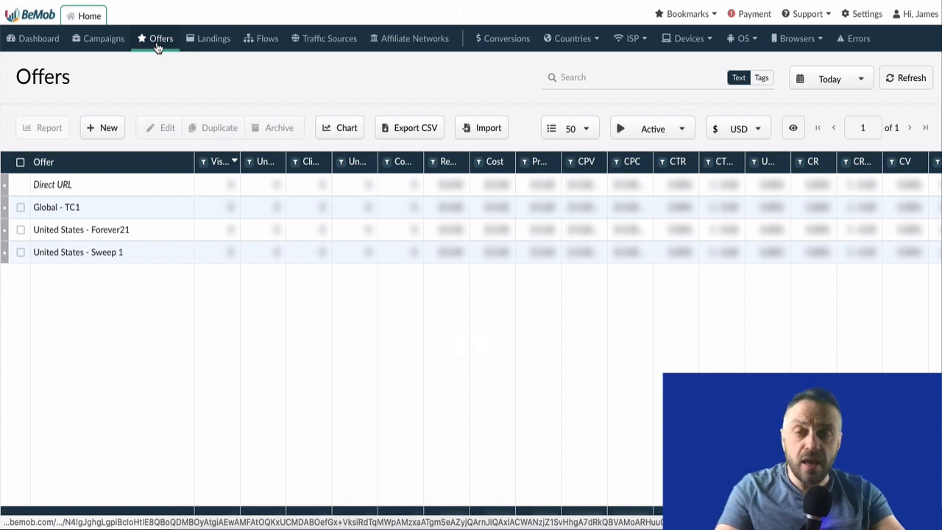
click(108, 128)
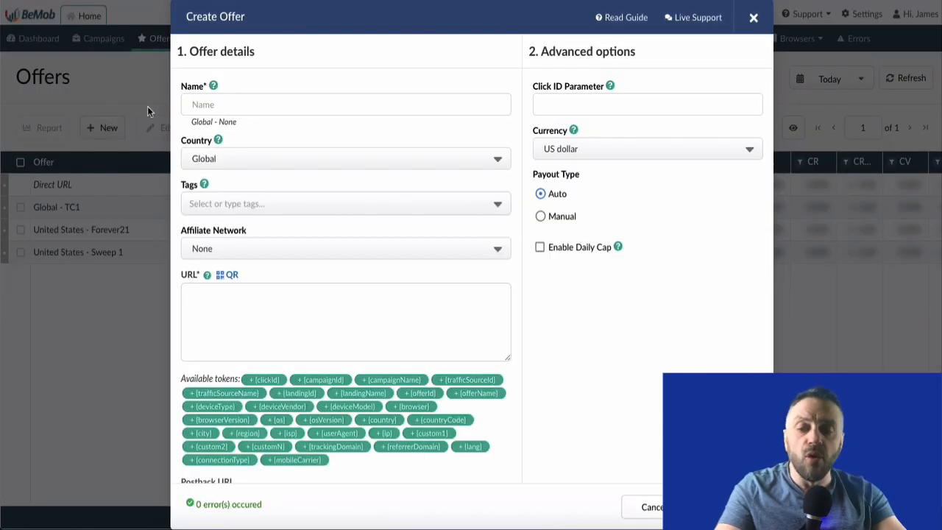
click(279, 111)
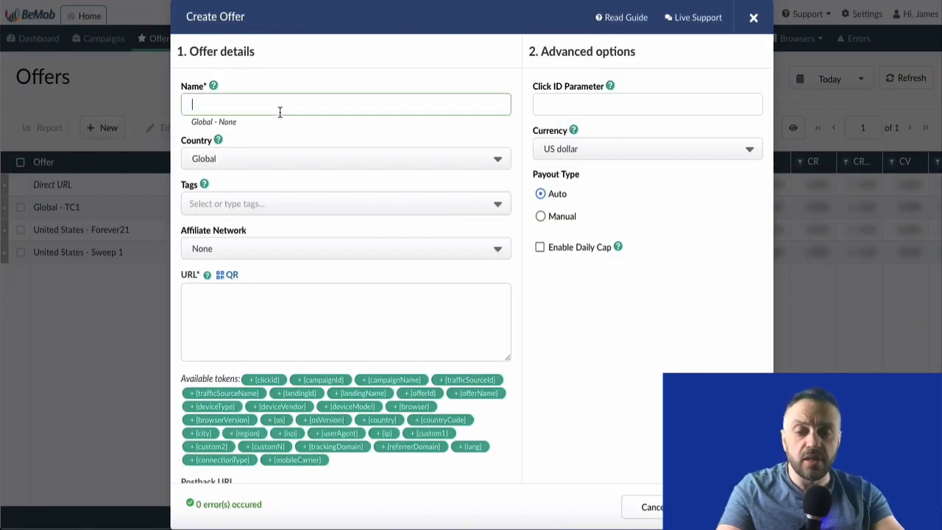
text(F21 )
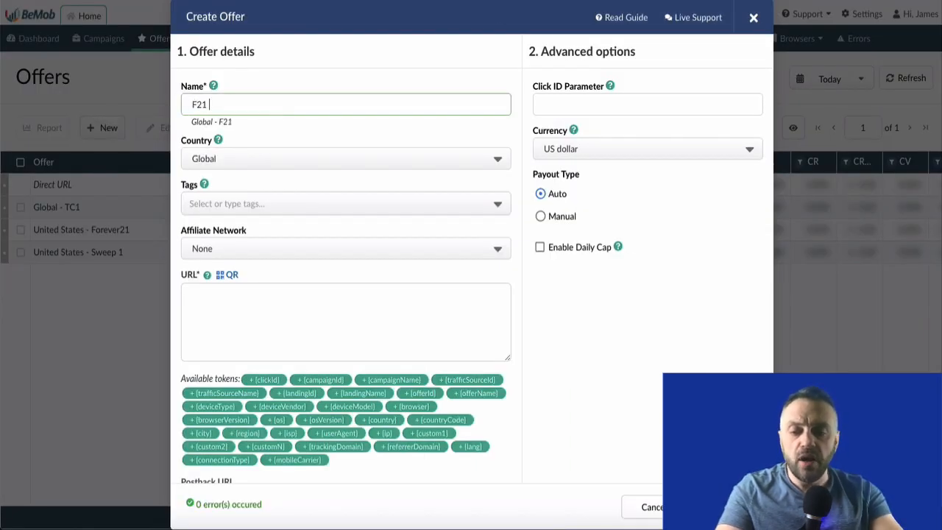
text(Sweep)
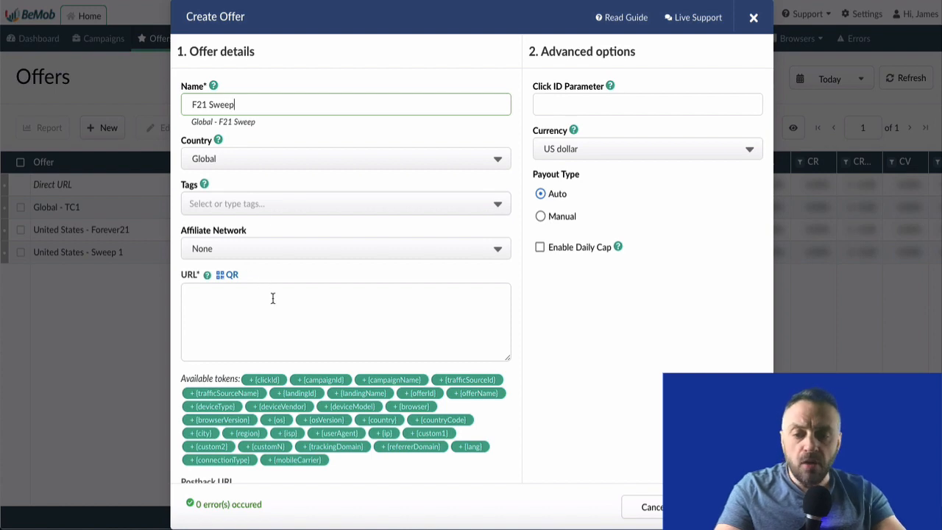
- Copy the Forever 21 campaign's tracking link from MaxBounty and paste it as the F21 Sweep offer's URL in BeMob
click(237, 299)
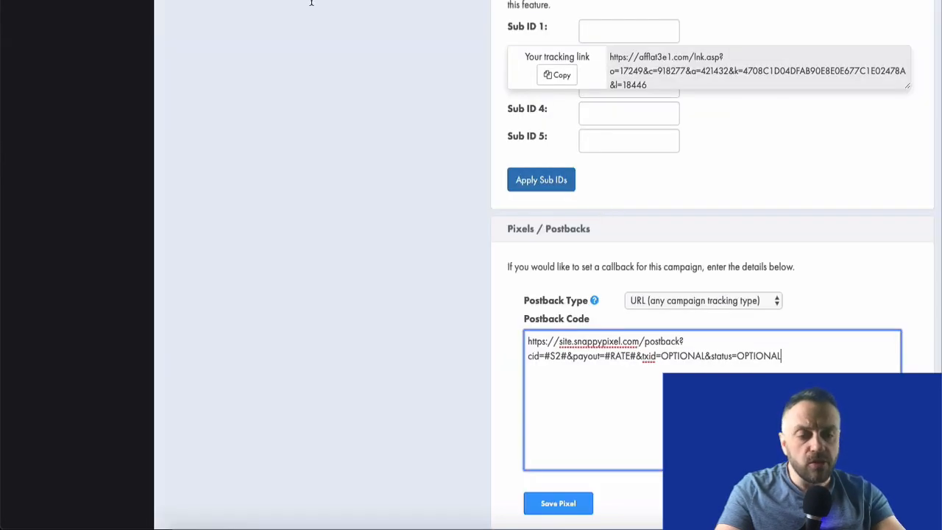
scroll(602, 206, up, 10)
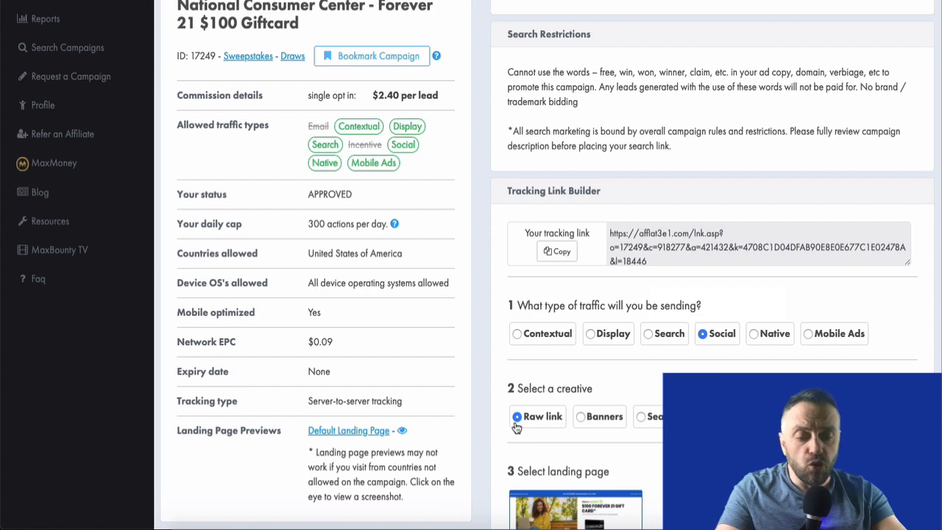
scroll(516, 426, down, 3)
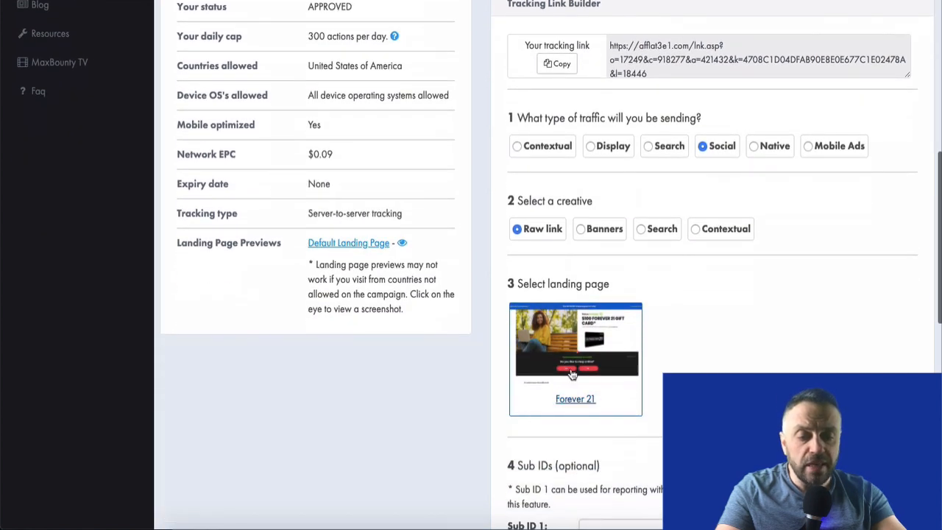
click(559, 65)
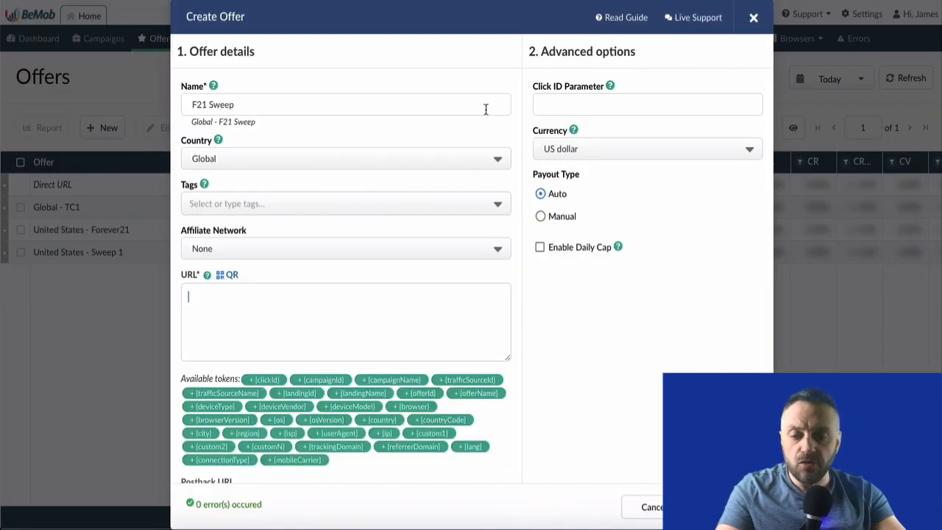
key(ctrl+v)
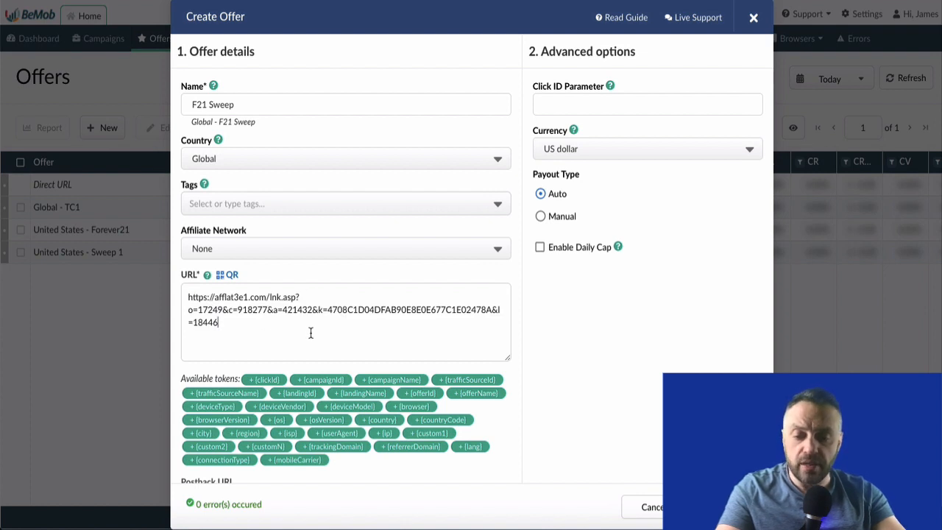
- Copy the offer's postback URL, compare it with the MaxBounty campaign's postback settings, and save the F21 Sweep offer
scroll(309, 333, down, 1)
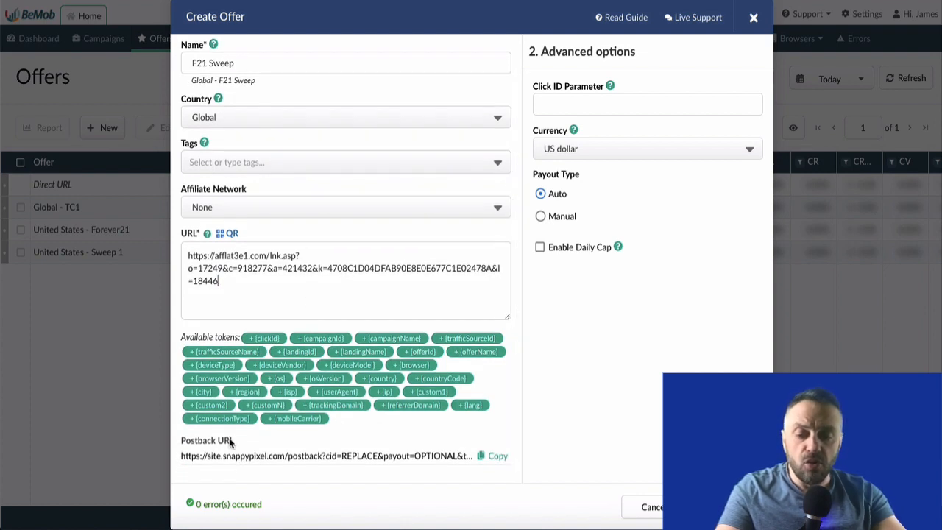
click(497, 456)
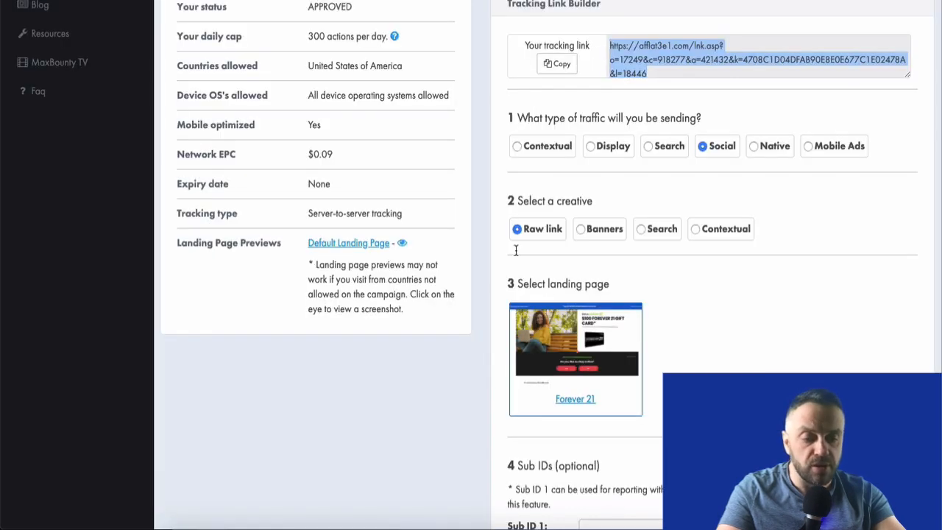
scroll(515, 250, down, 6)
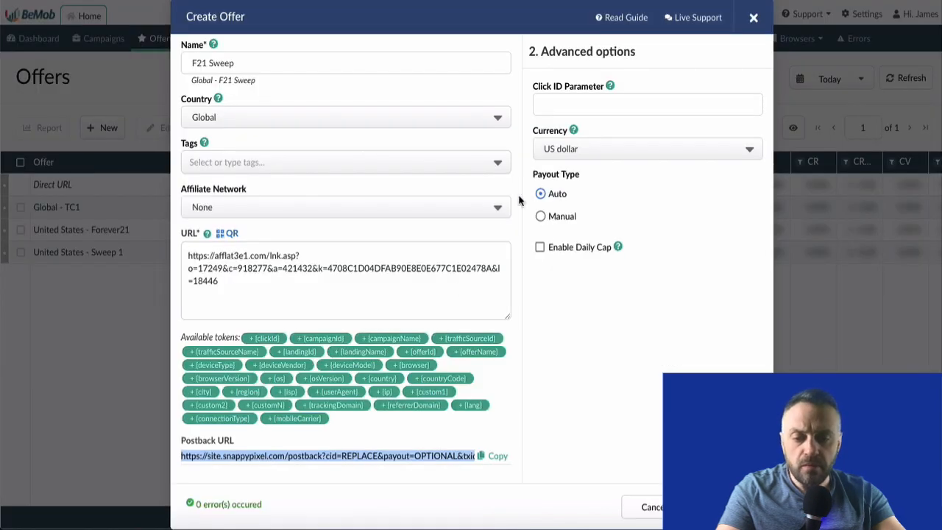
scroll(410, 213, up, 1)
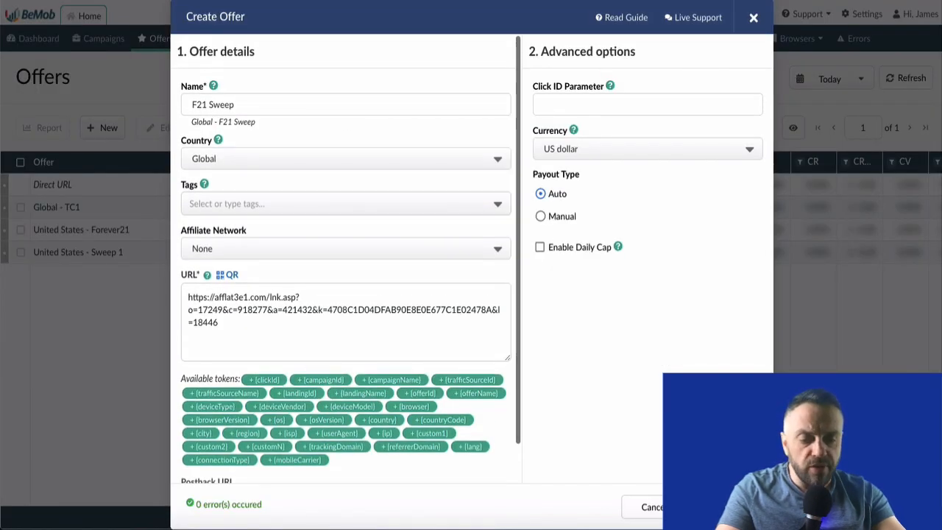
click(729, 506)
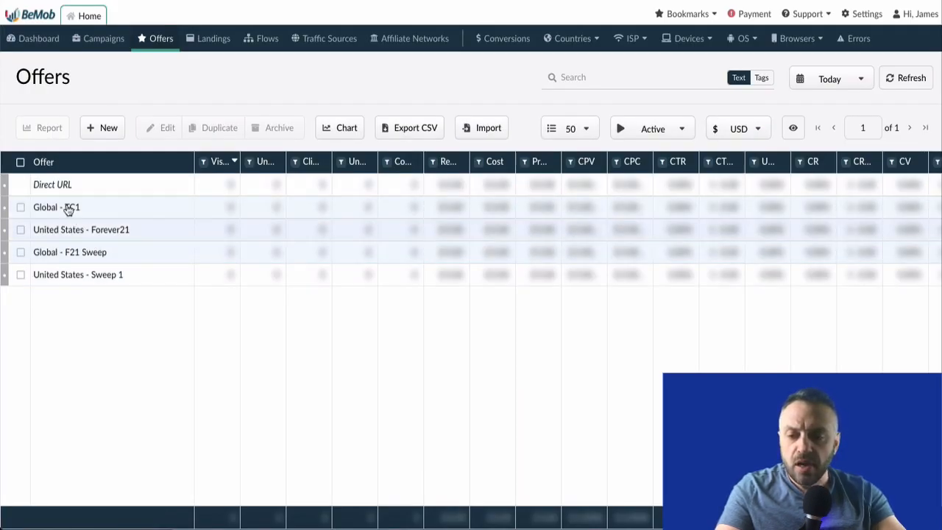
- Edit the F21 Sweep offer, set its country to United States and save it
click(105, 256)
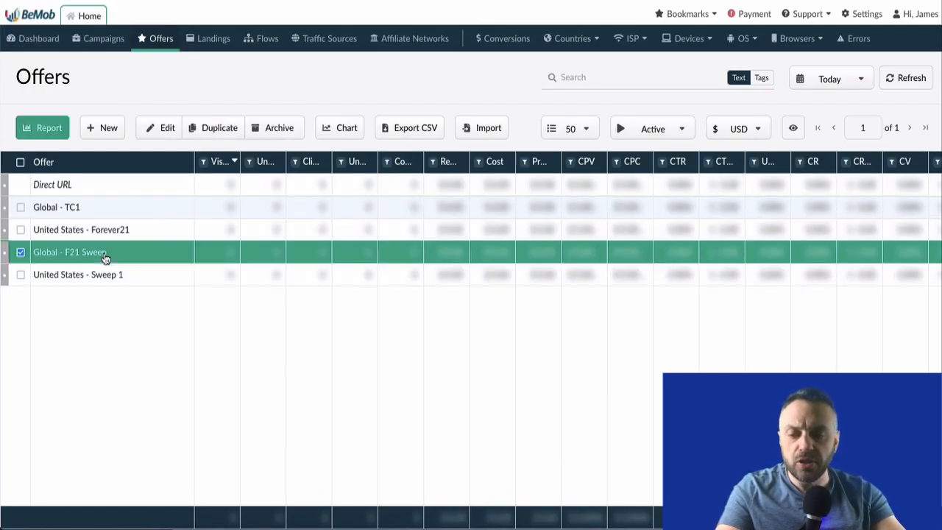
click(169, 128)
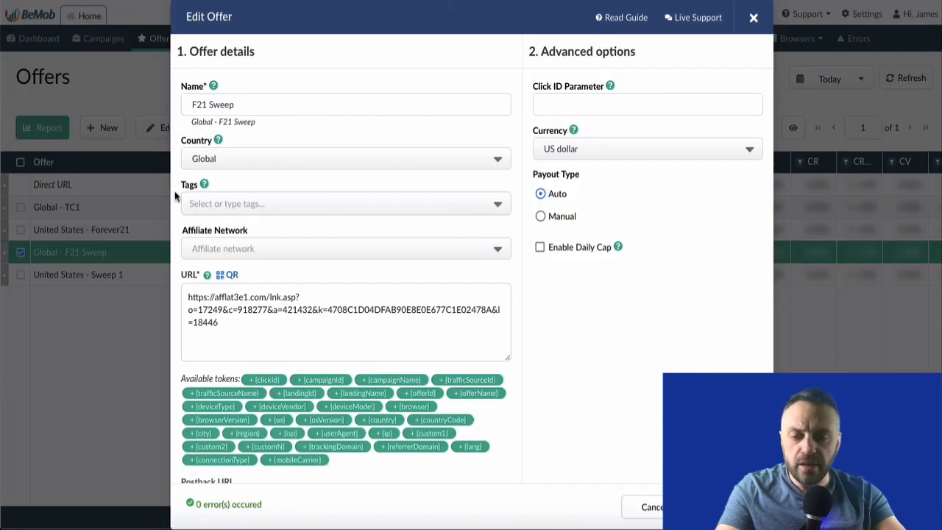
click(320, 156)
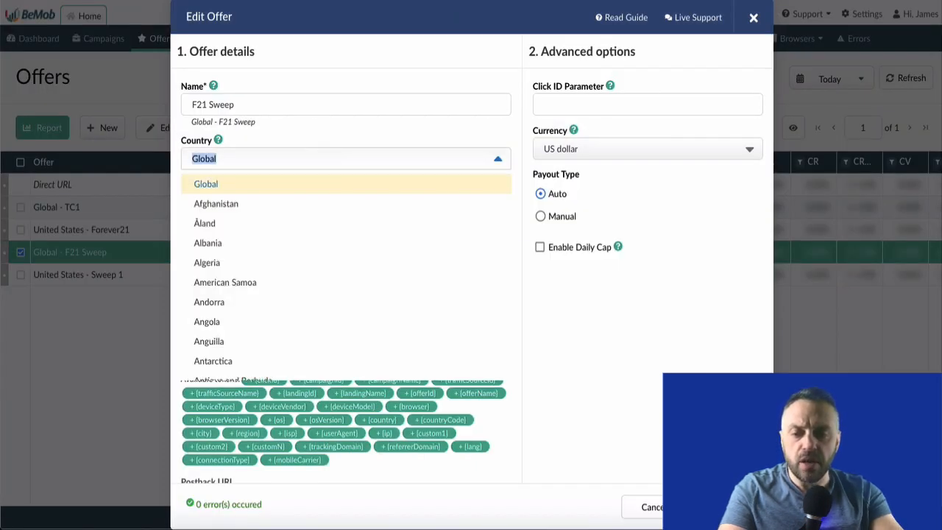
text(uni)
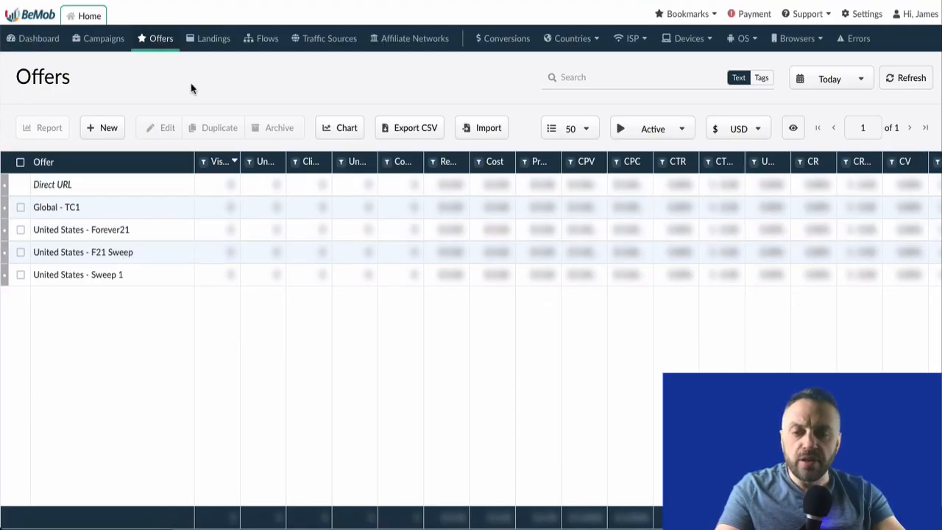
- Start a new landing in the landings list, and open the snappypixel.com/forever21 quiz page to get its address
click(215, 47)
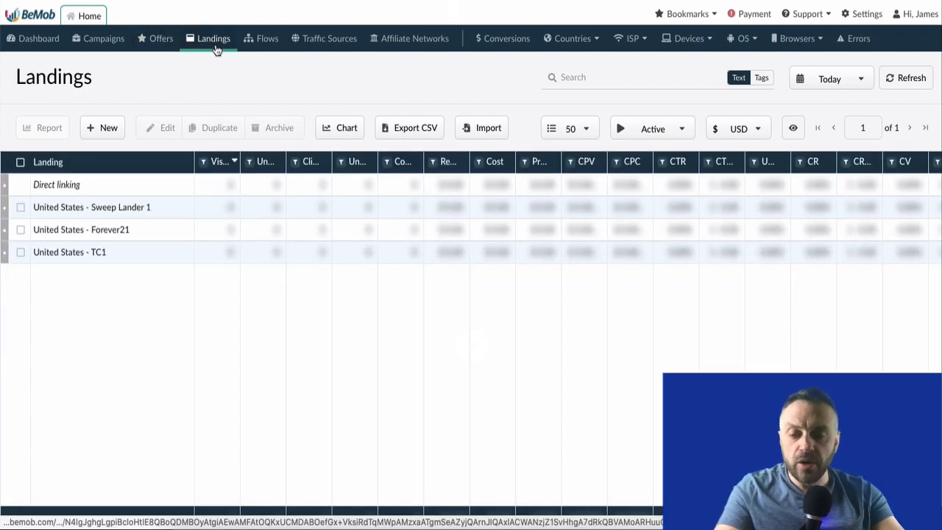
click(105, 128)
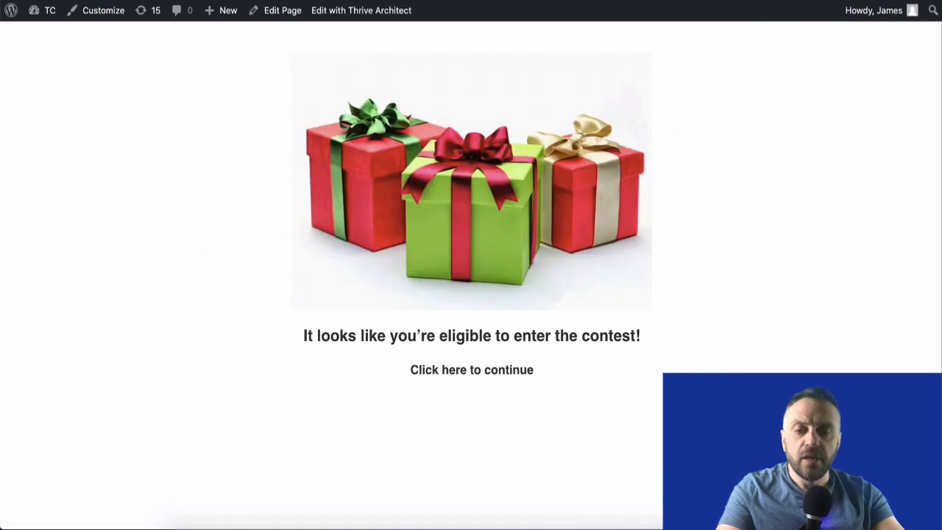
key(BackSpace)
key(BackSpace)
text(fore)
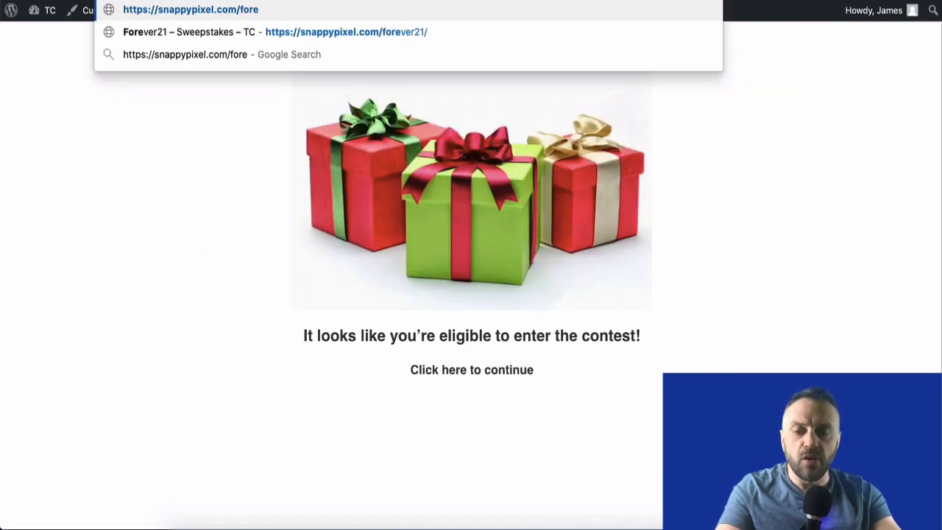
key(Return)
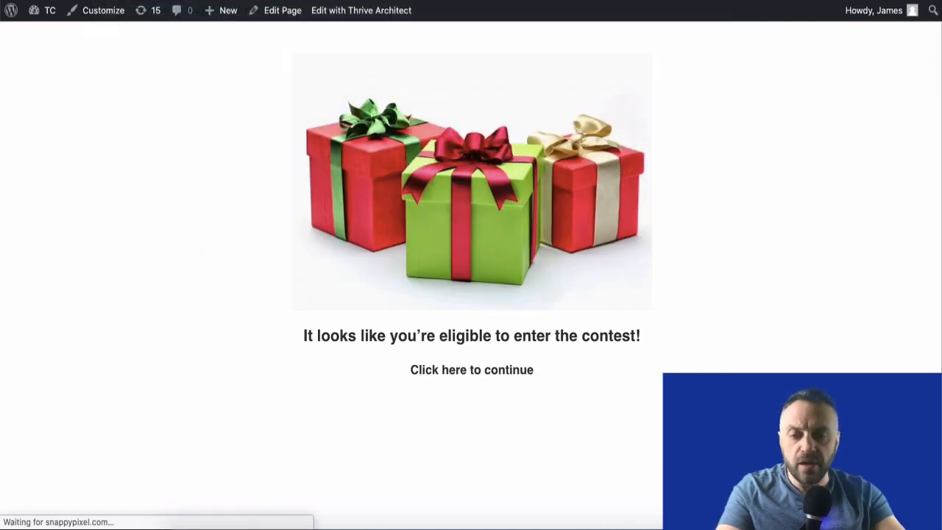
scroll(390, 288, down, 3)
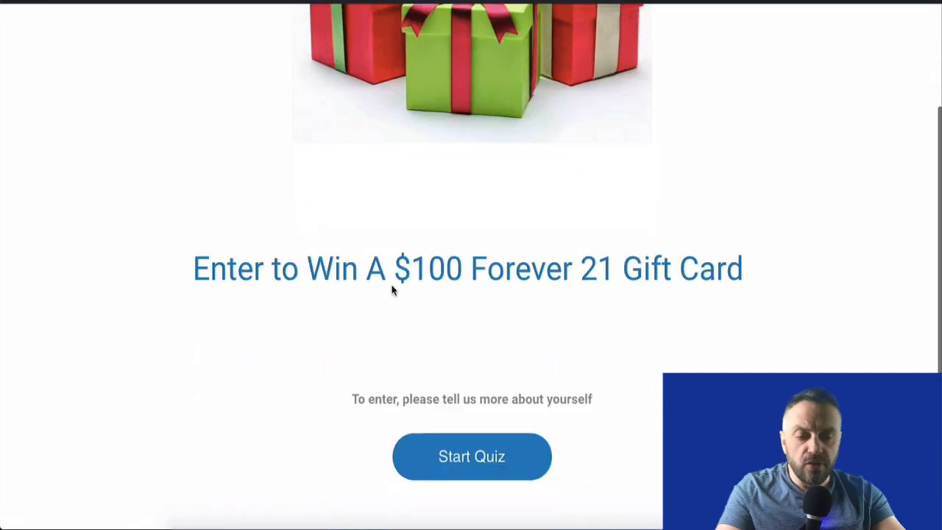
scroll(387, 315, up, 5)
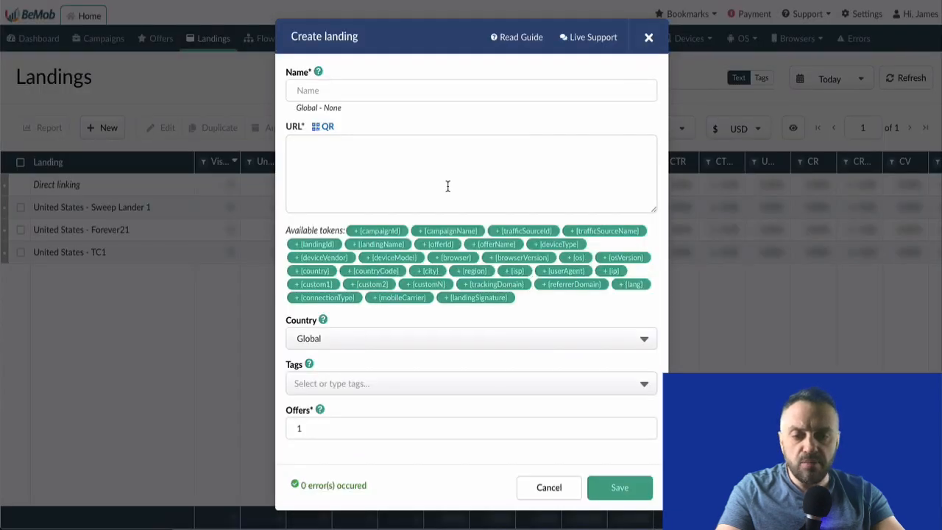
key(ctrl+v)
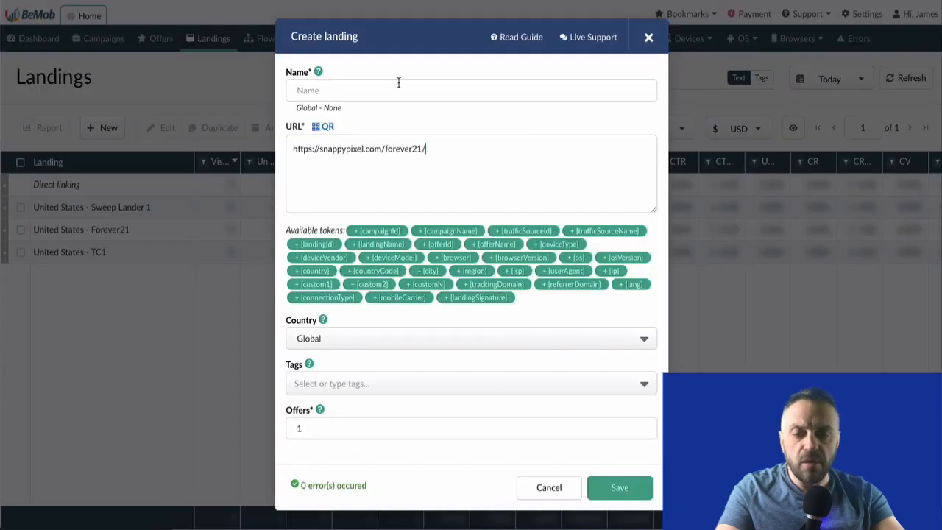
click(402, 86)
text(F21)
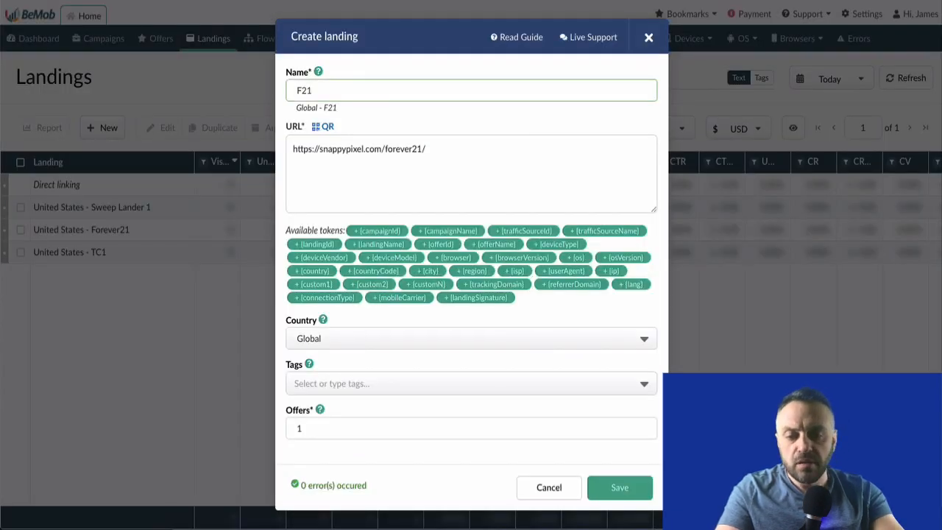
text( Sweep)
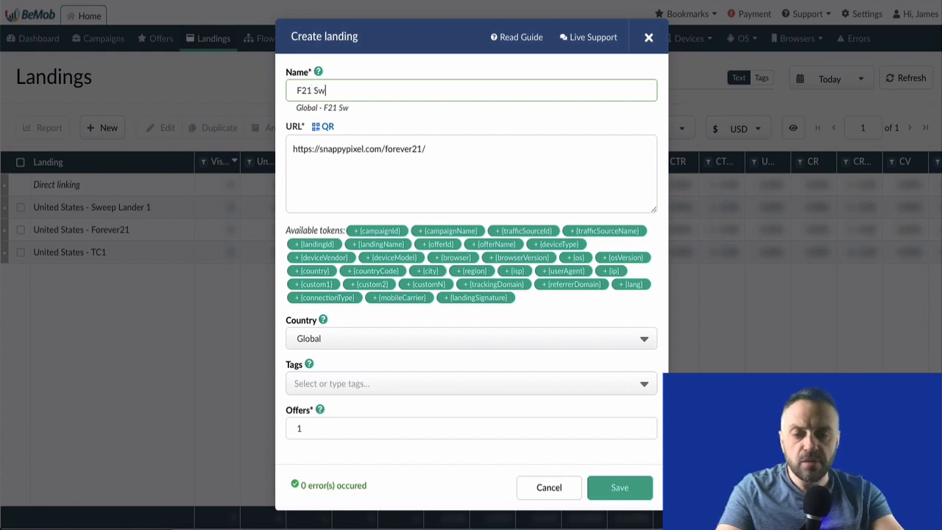
- Set the new landing's country to United States and save the landing
click(449, 337)
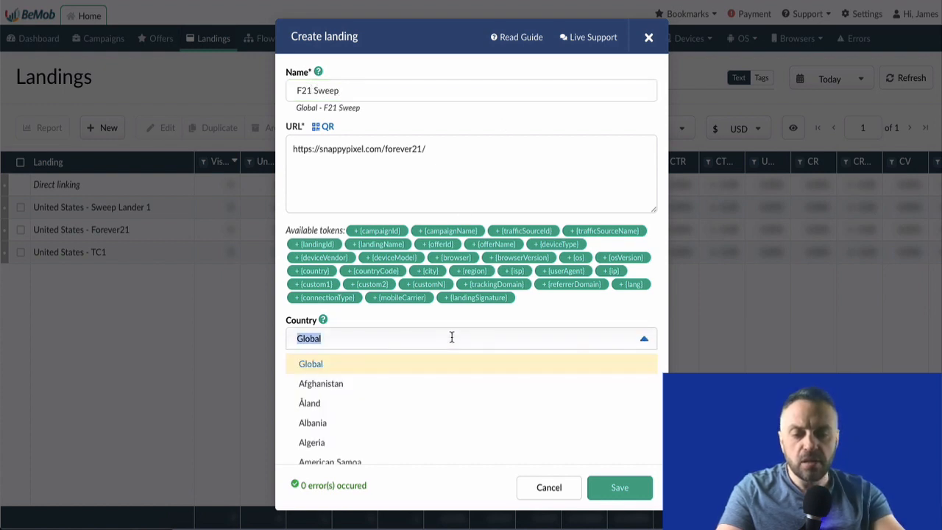
text(united)
click(384, 405)
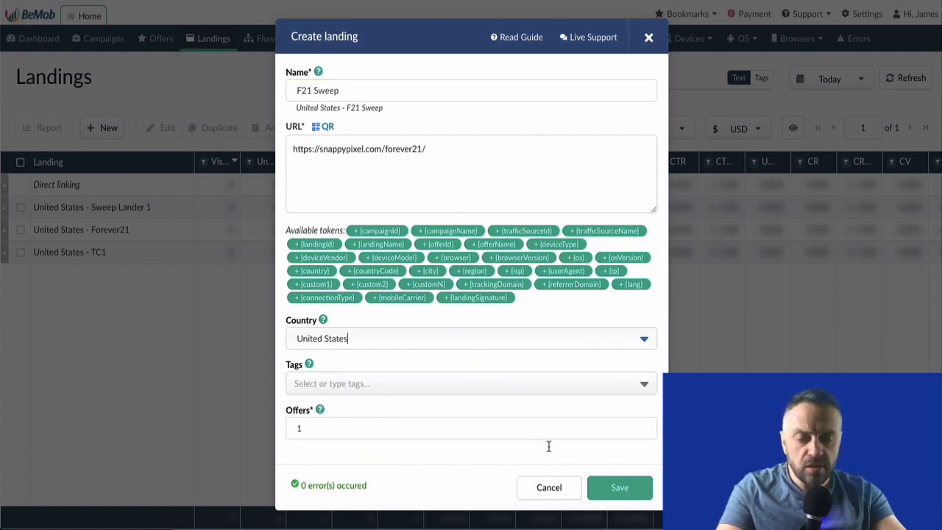
click(618, 487)
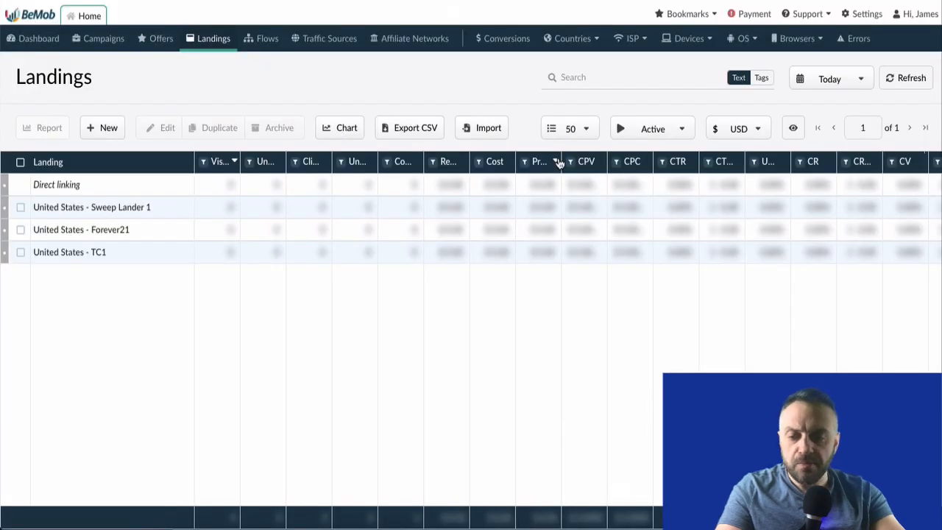
- Open the MaxBounty affiliate network for editing and copy its non-secure postback URL
click(163, 41)
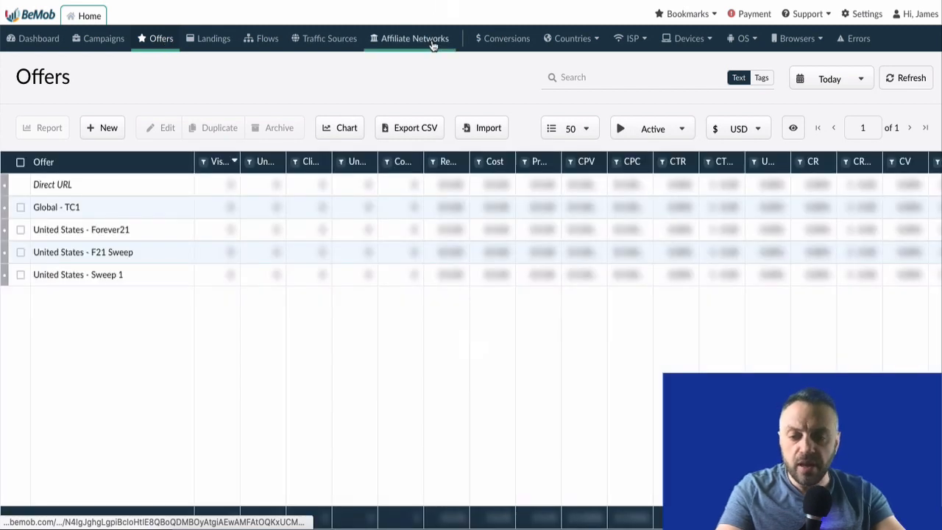
click(432, 45)
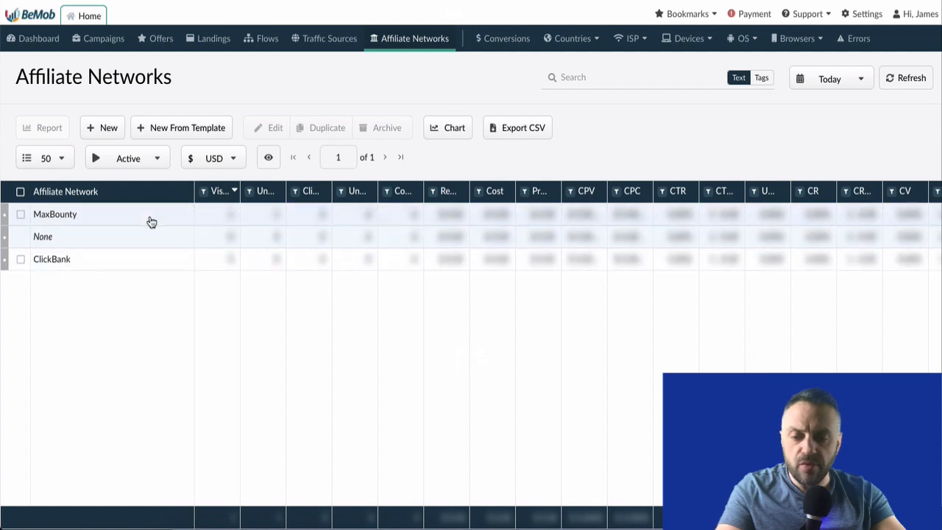
click(169, 211)
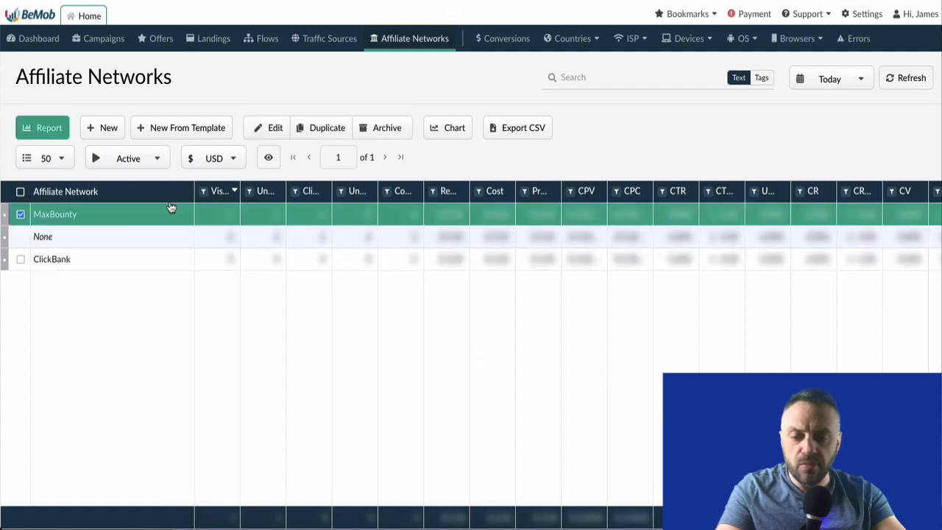
click(273, 135)
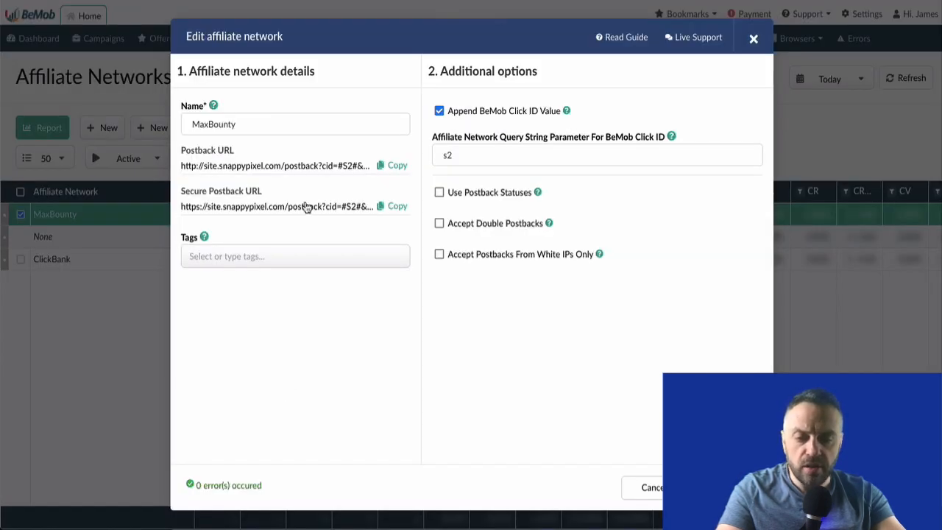
click(398, 166)
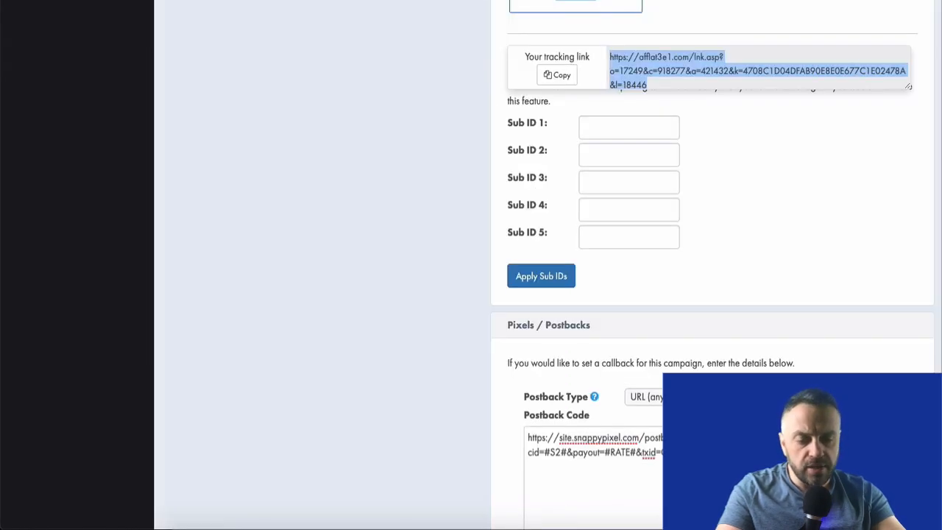
- Replace the MaxBounty campaign's postback code with the copied URL, change its prefix to https, and close the network settings in BeMob
click(612, 439)
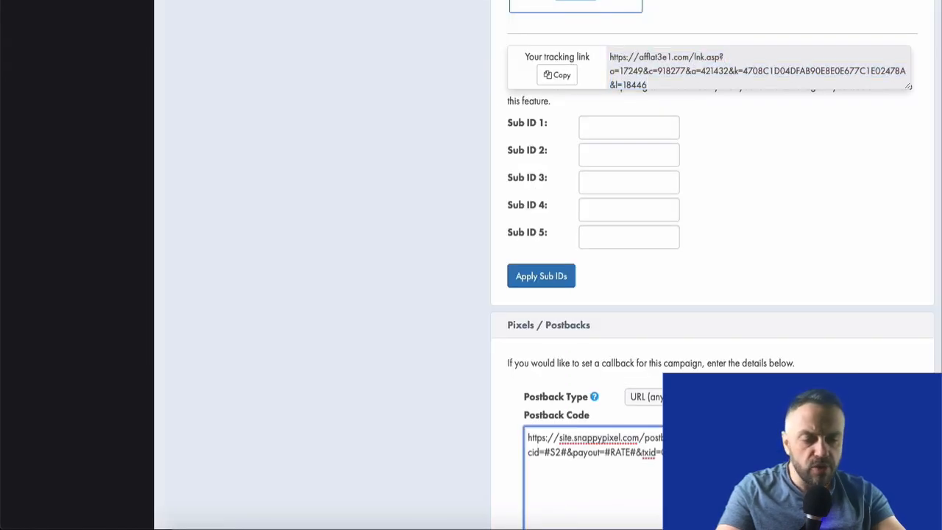
key(ctrl+a)
key(ctrl+v)
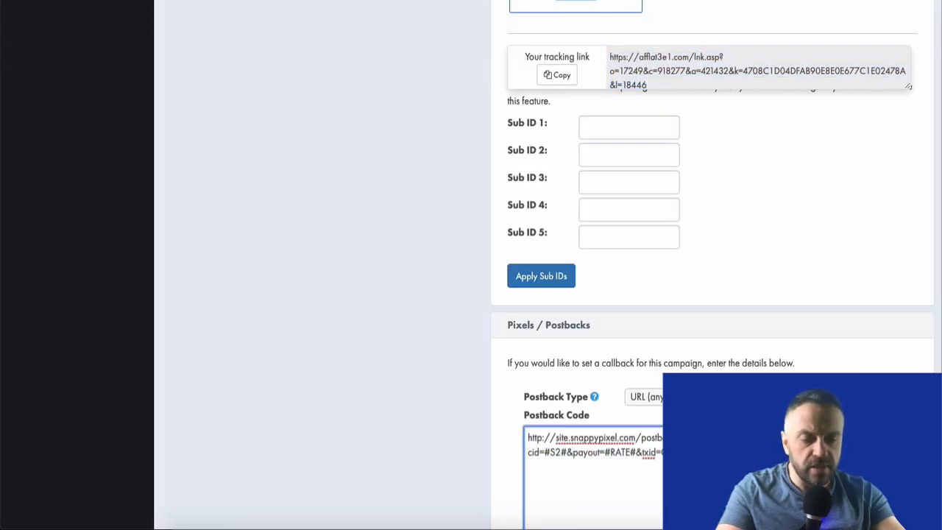
click(543, 438)
text(s2)
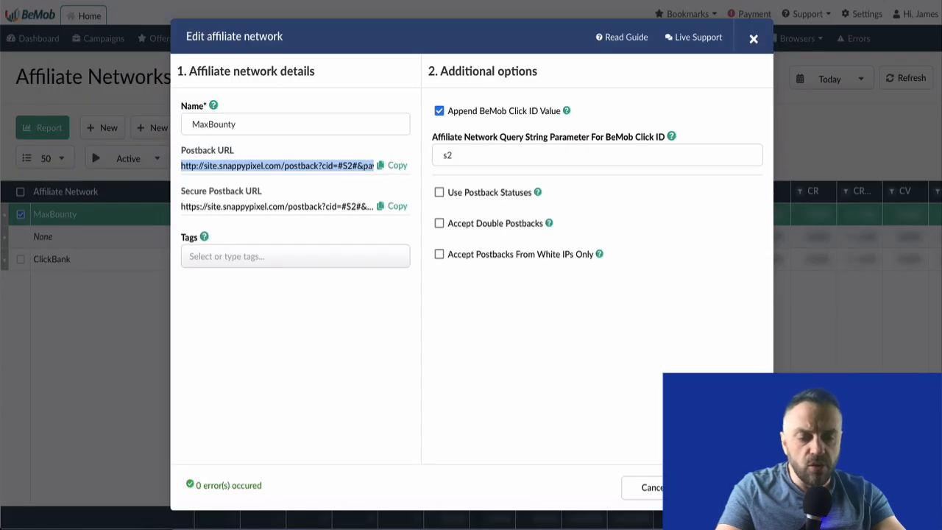
click(754, 39)
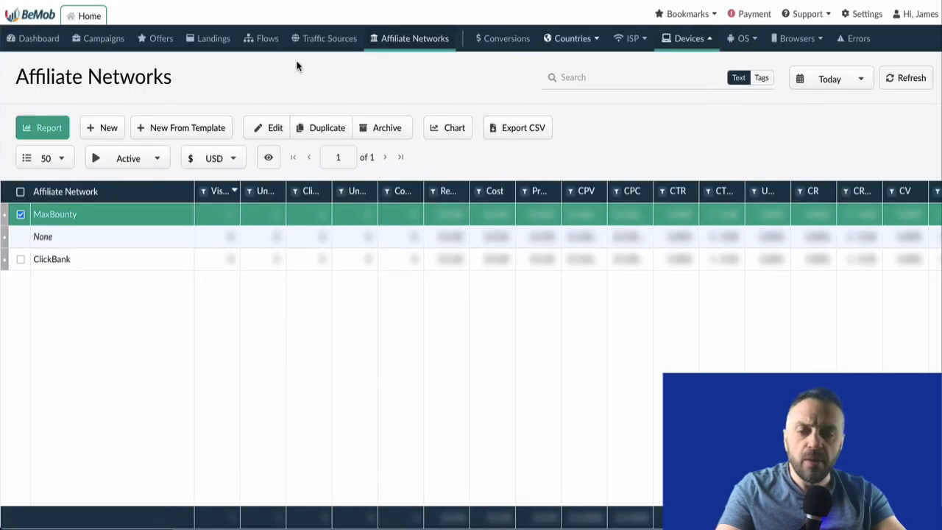
- Start a new campaign in the campaigns list and name it "F21"
click(104, 39)
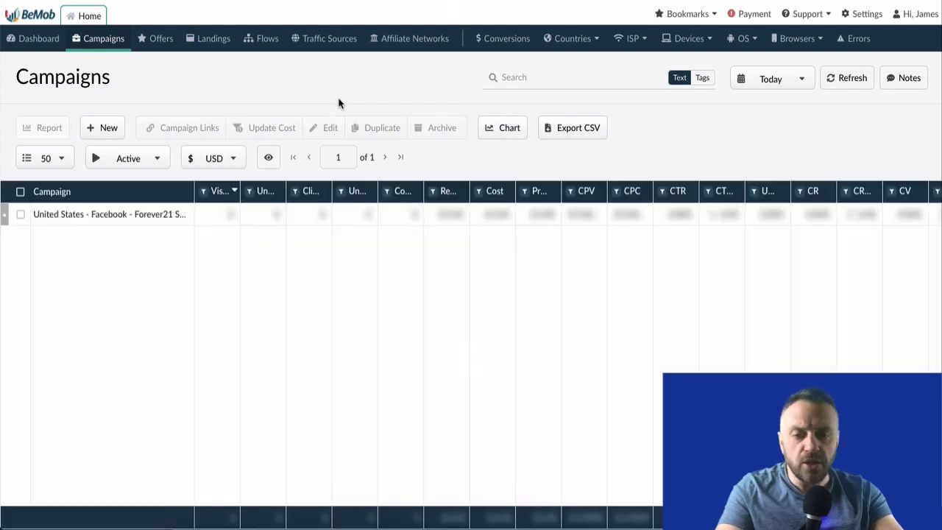
click(109, 129)
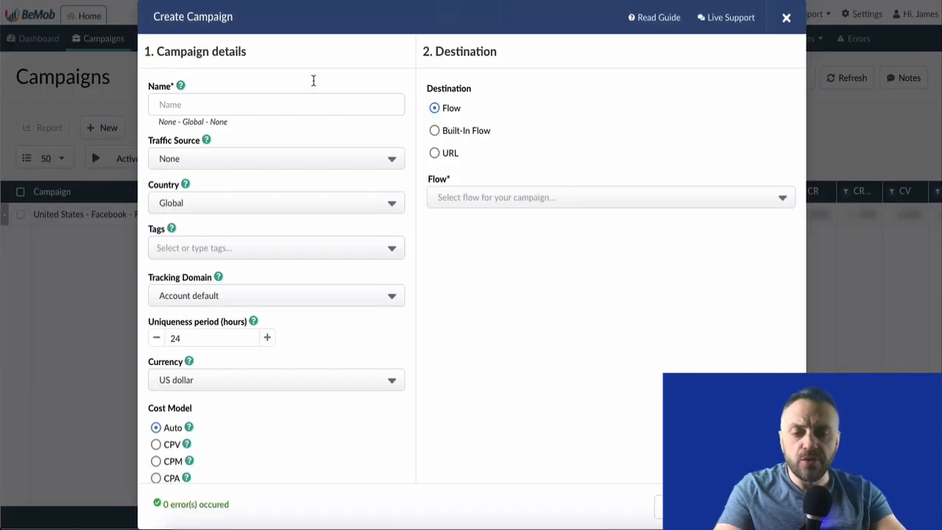
click(273, 107)
text(F)
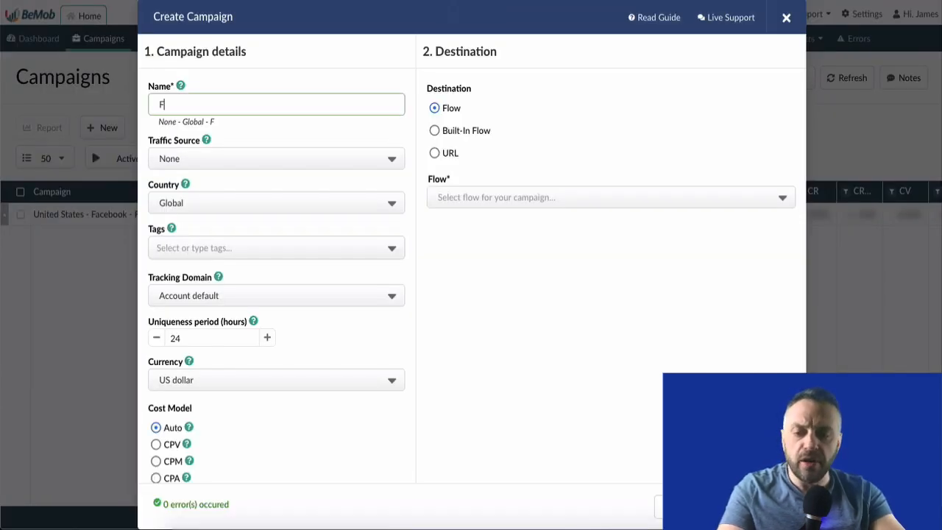
text(21)
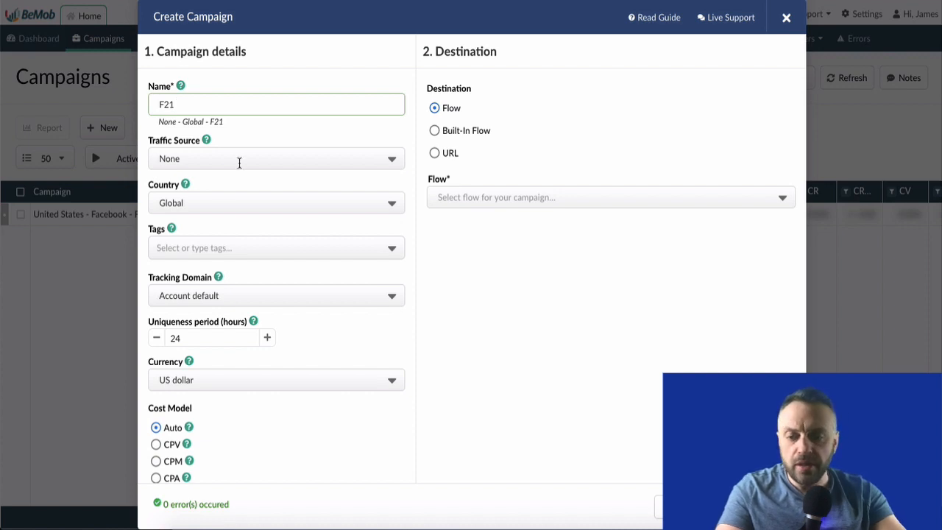
- Set the F21 campaign's traffic source to Facebook and its country to United States
click(266, 158)
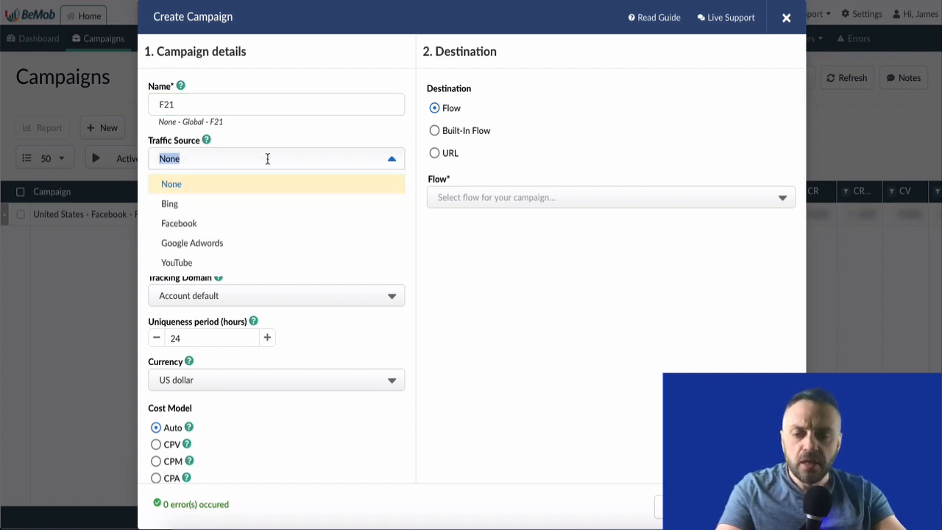
click(216, 223)
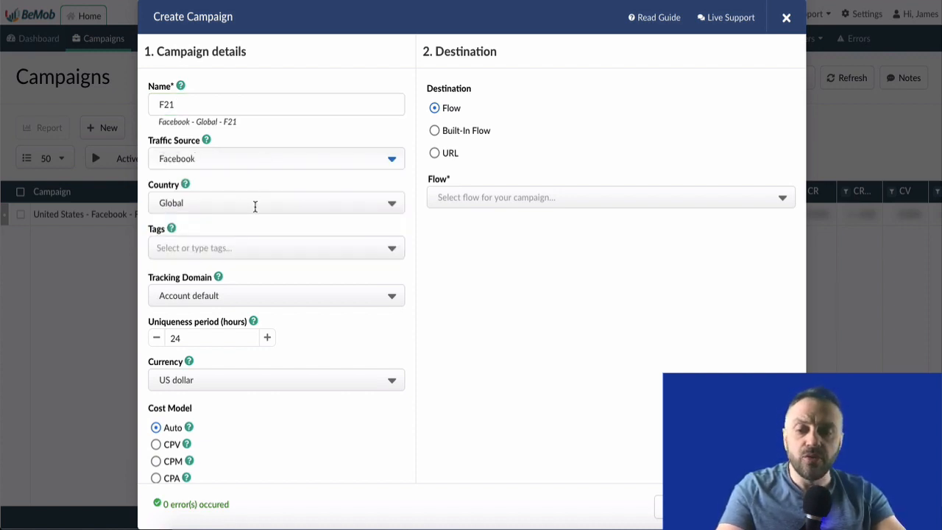
click(254, 207)
text(UNIT)
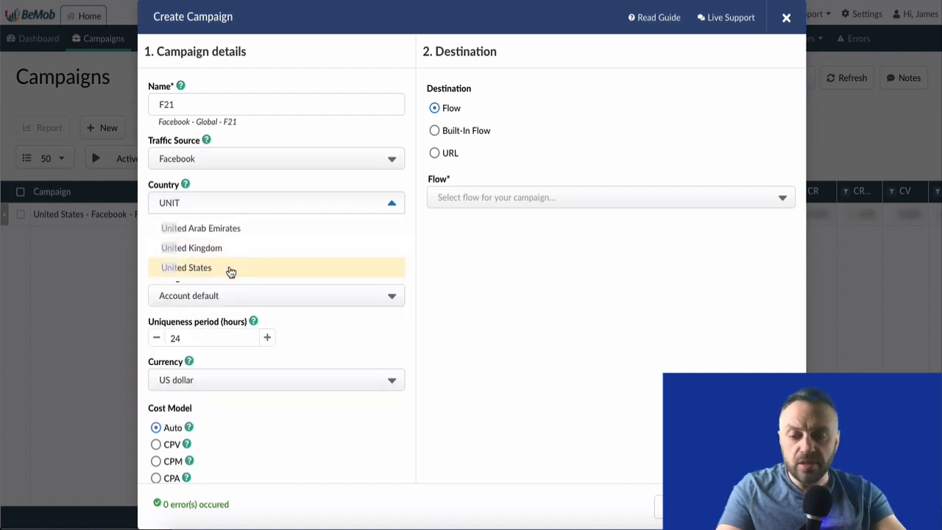
click(230, 272)
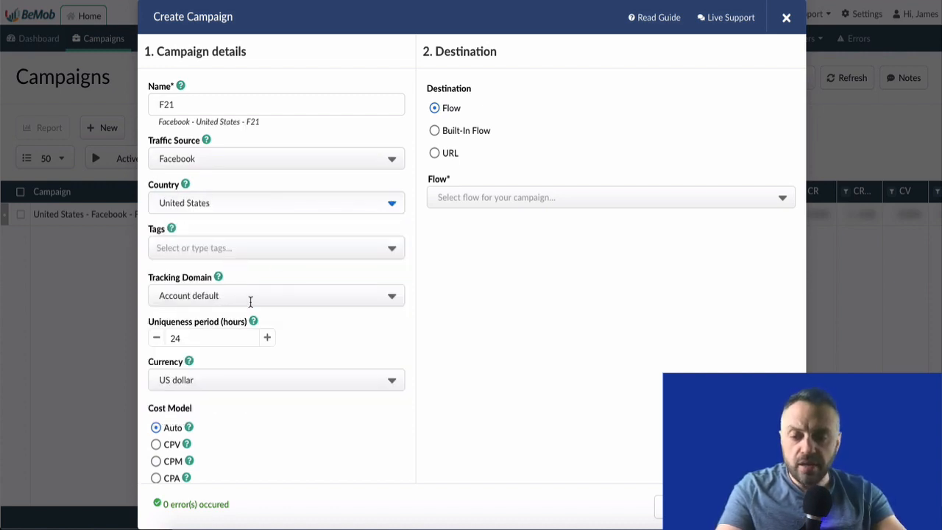
- Set the F21 campaign's destination to Built-In Flow and keep landings enabled for Path 1
scroll(206, 390, down, 2)
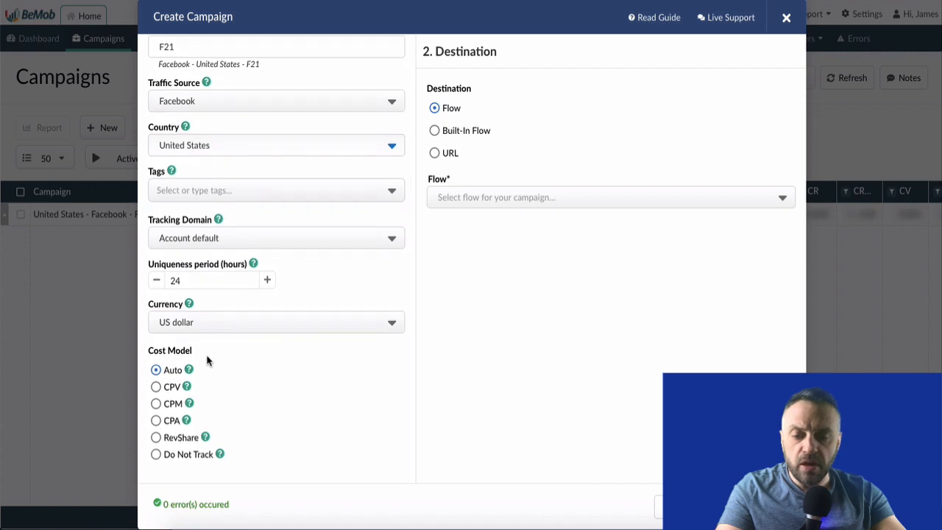
scroll(206, 360, up, 2)
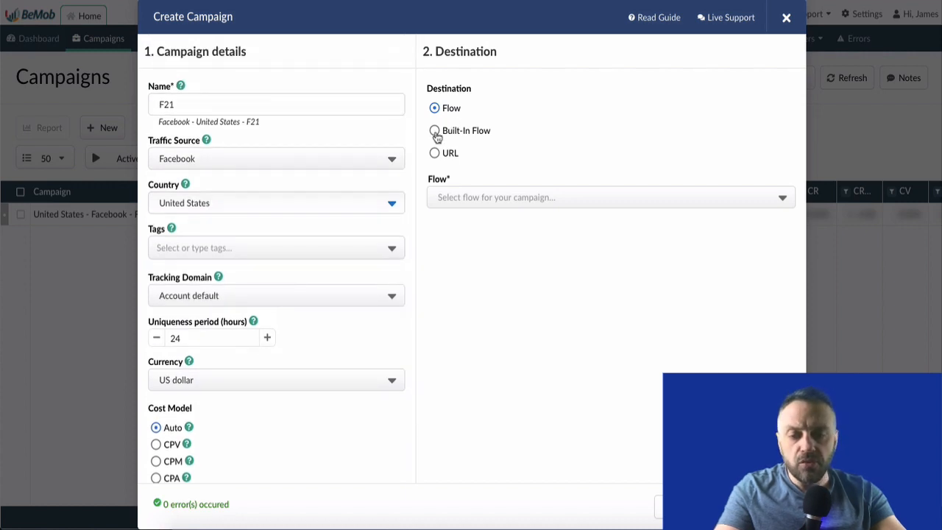
click(435, 133)
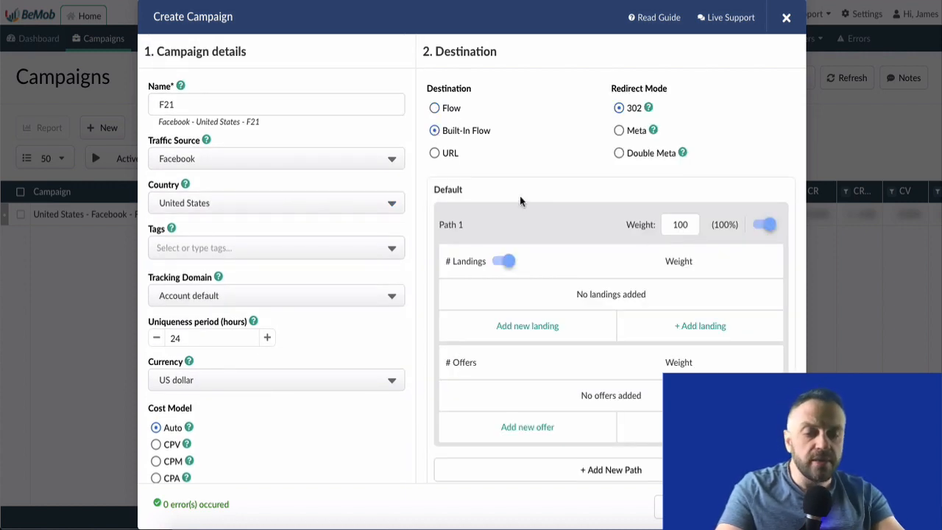
click(498, 262)
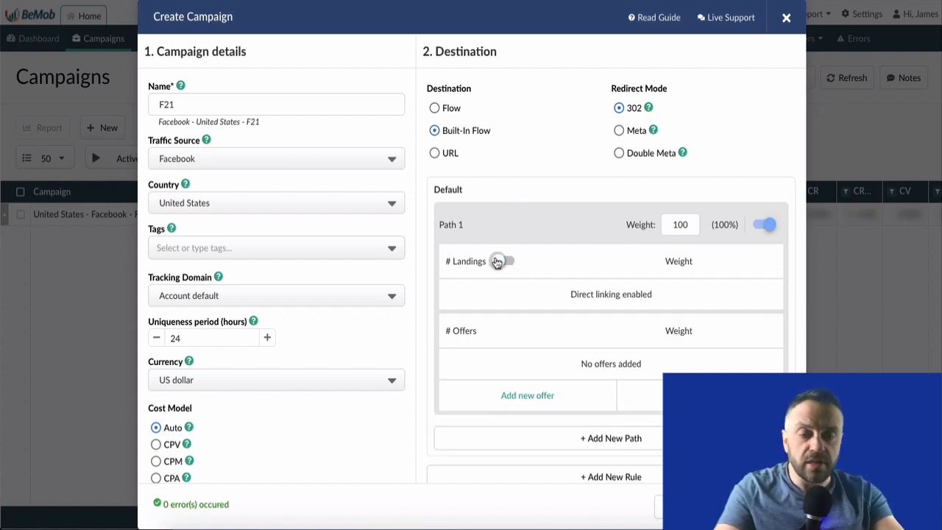
click(499, 262)
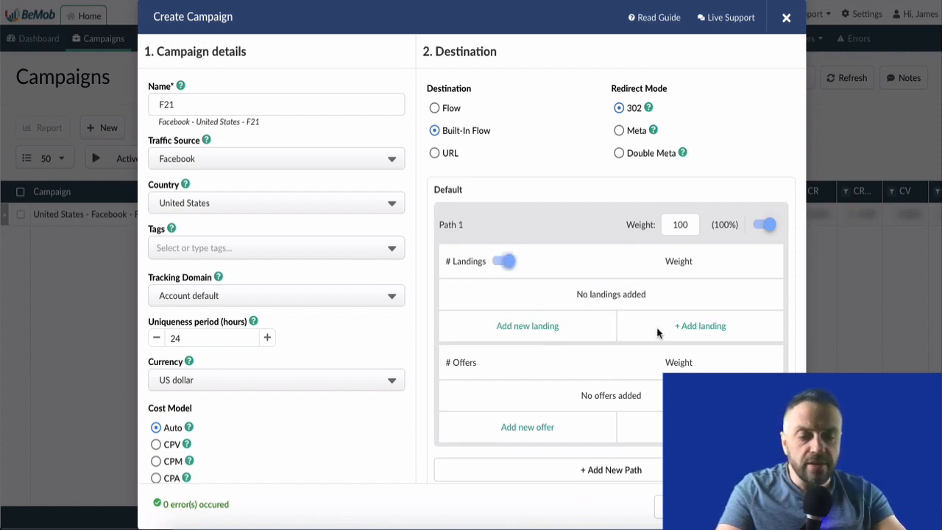
- Add the "United States - F21 Sweep" landing and the "United States - F21 Sweep" offer to Path 1
click(716, 332)
click(600, 295)
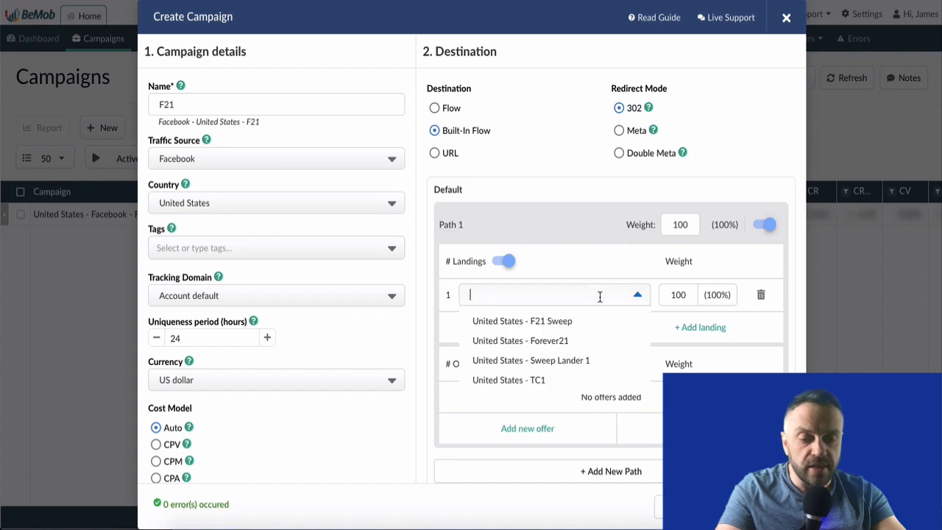
click(563, 323)
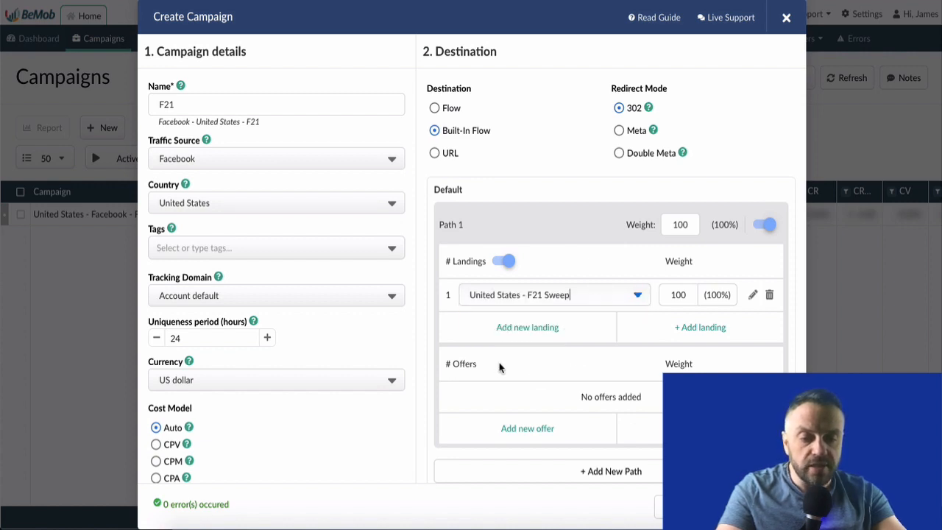
click(700, 428)
click(578, 395)
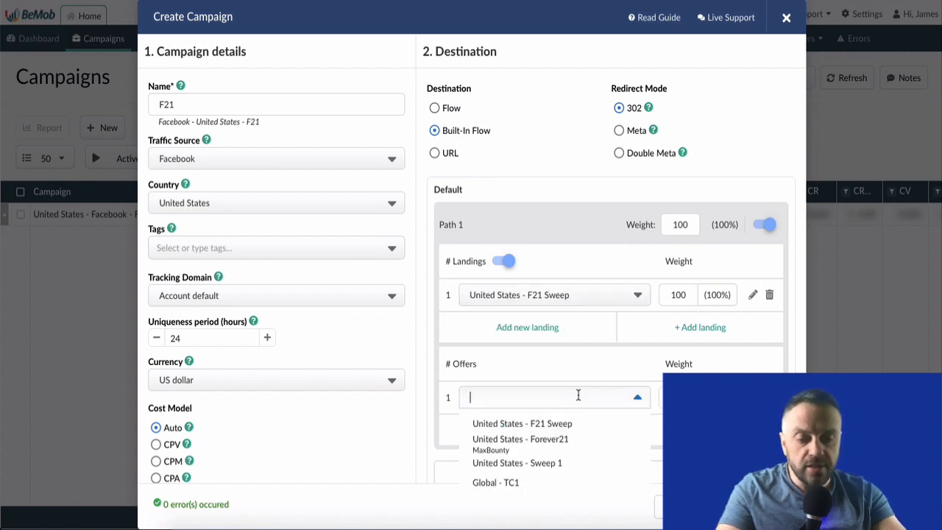
click(557, 427)
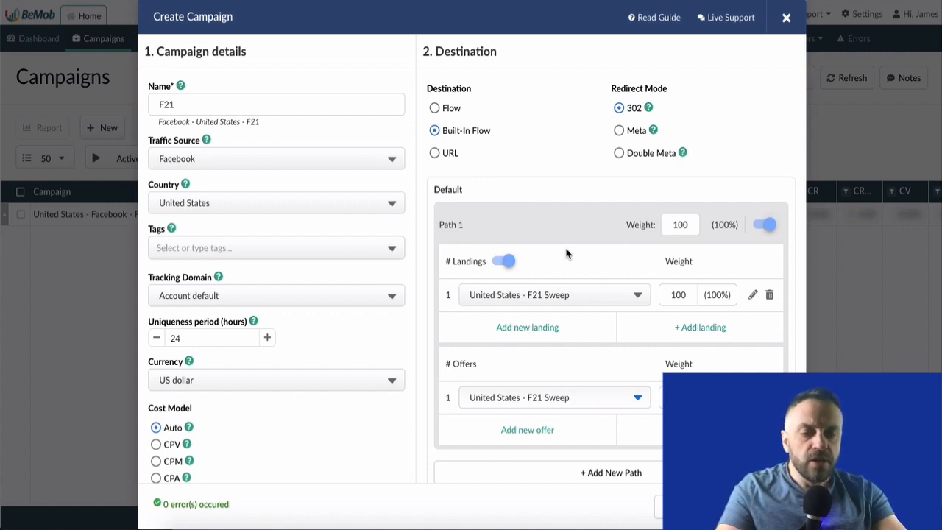
scroll(565, 253, down, 1)
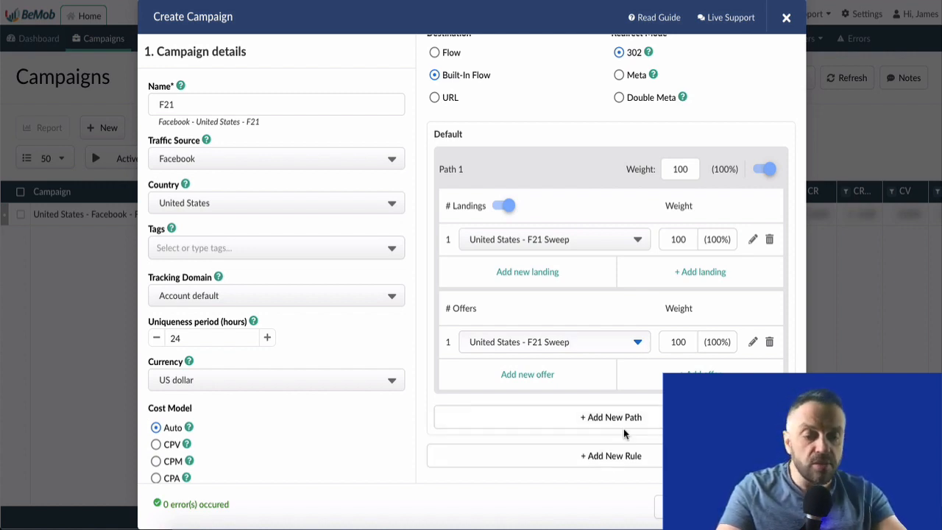
click(627, 456)
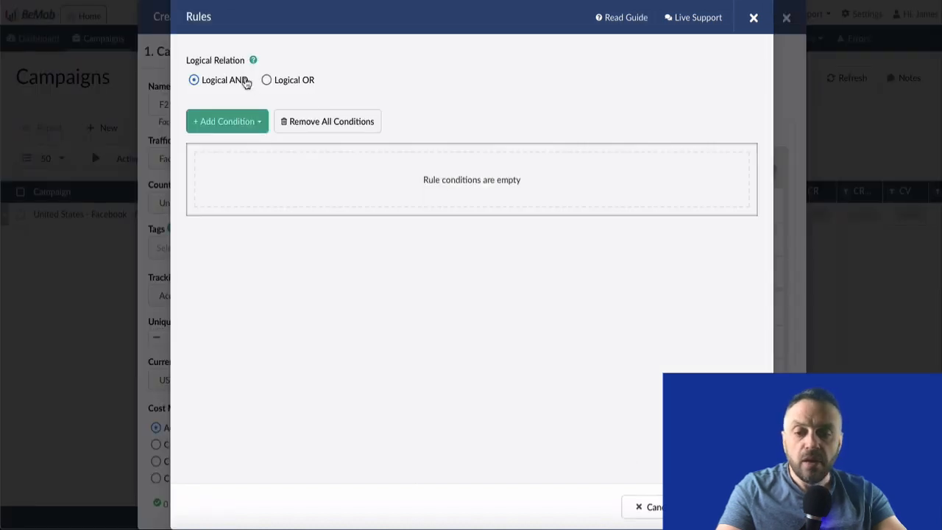
click(240, 123)
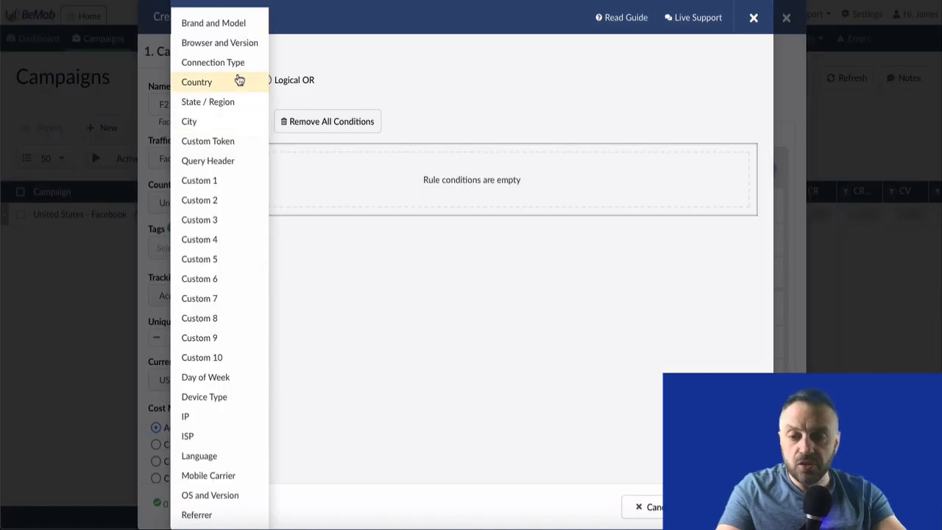
click(225, 103)
click(315, 224)
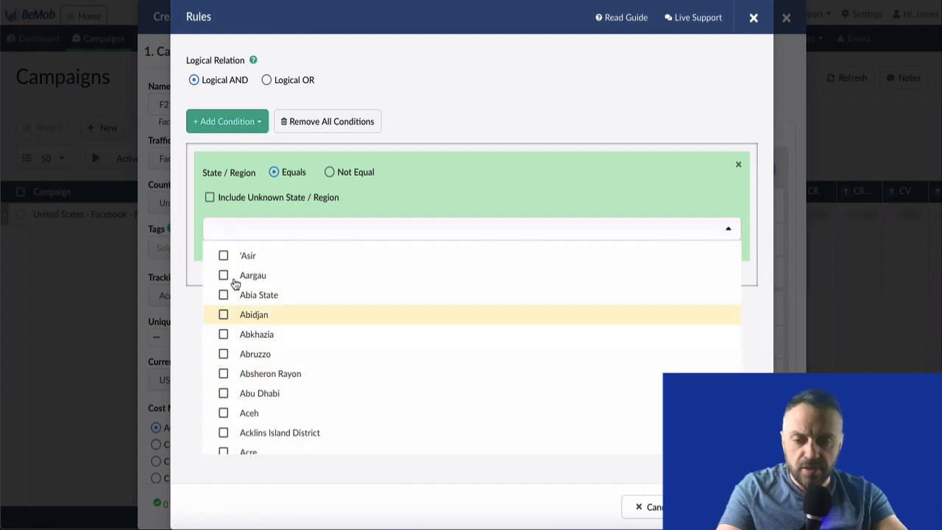
text(new)
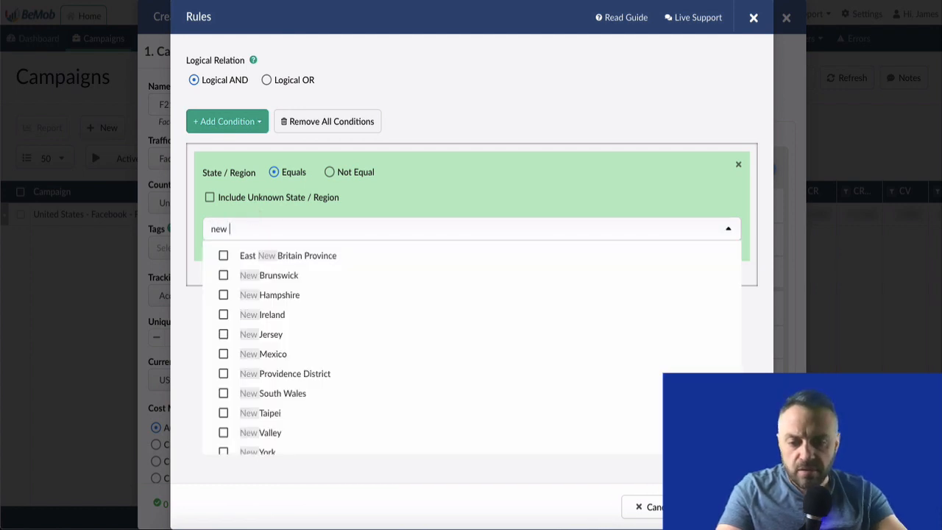
click(224, 336)
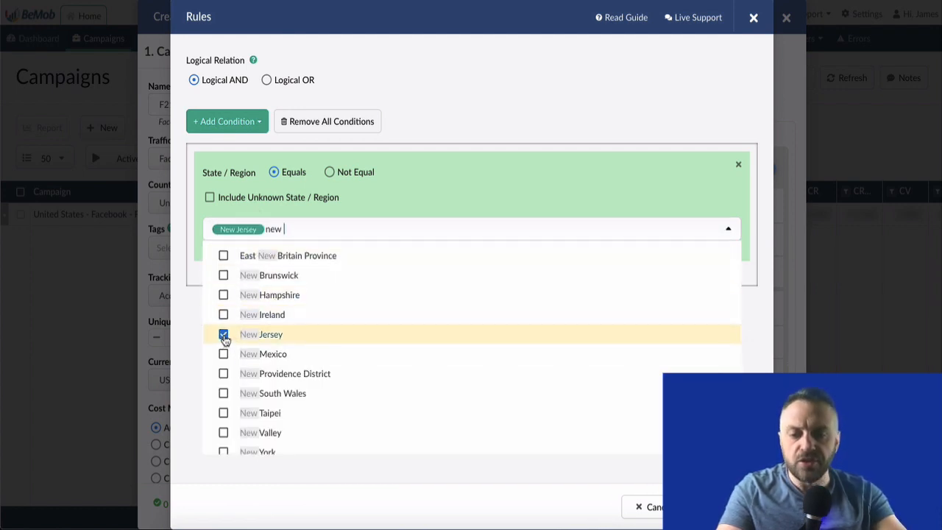
click(435, 175)
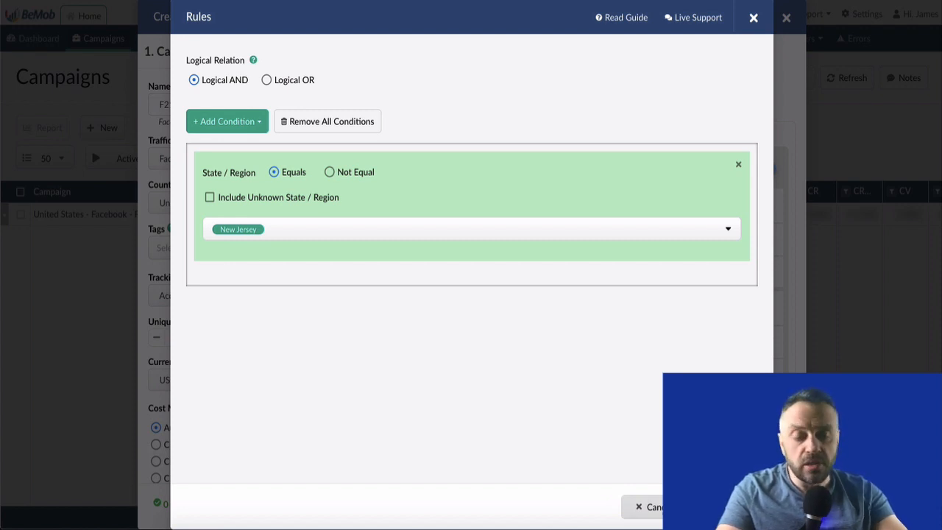
click(649, 507)
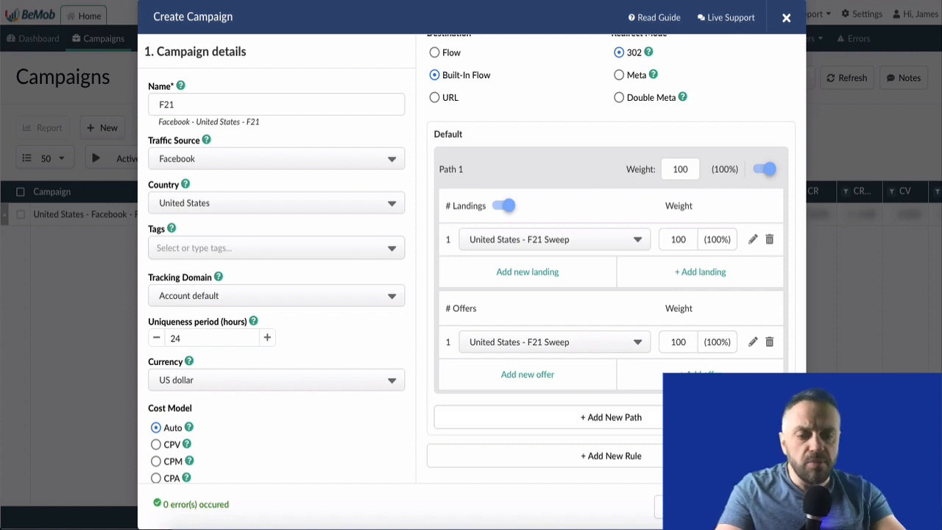
- Save the F21 campaign and copy its Campaign URL from the campaign links
scroll(610, 280, up, 1)
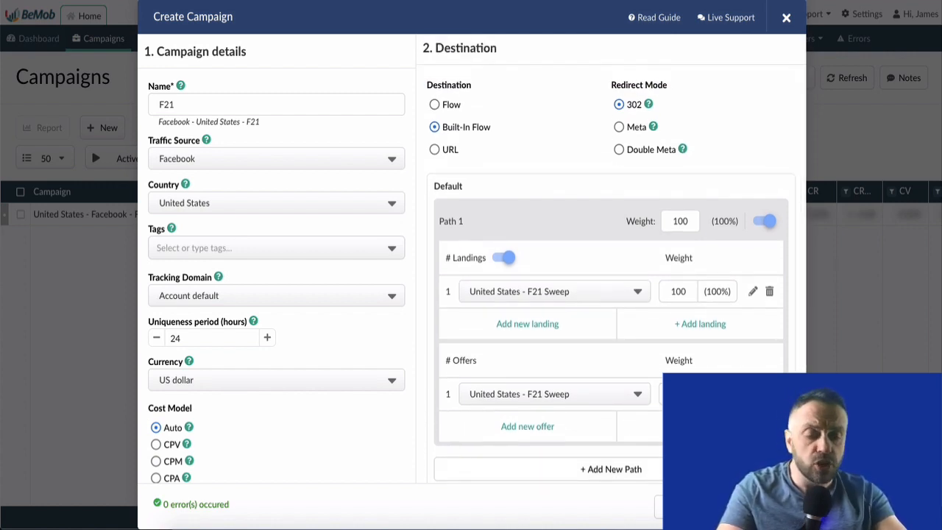
click(763, 506)
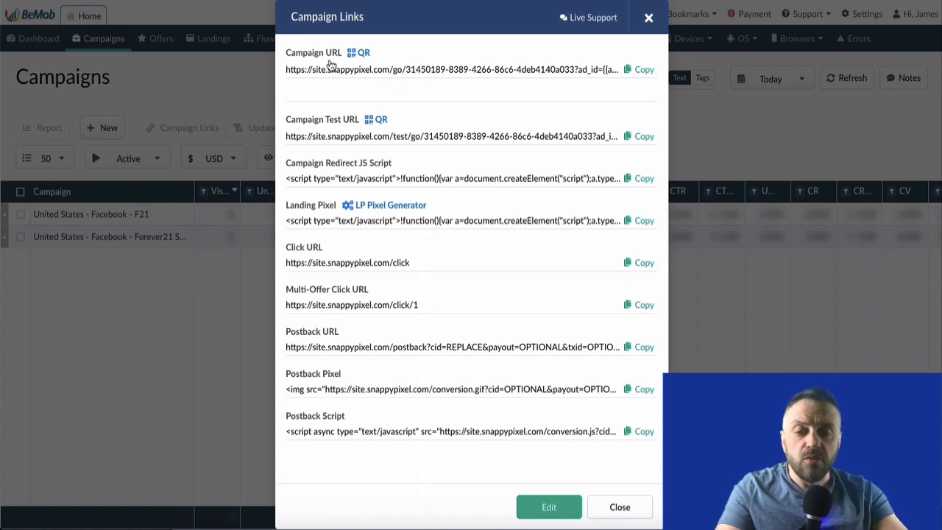
click(649, 70)
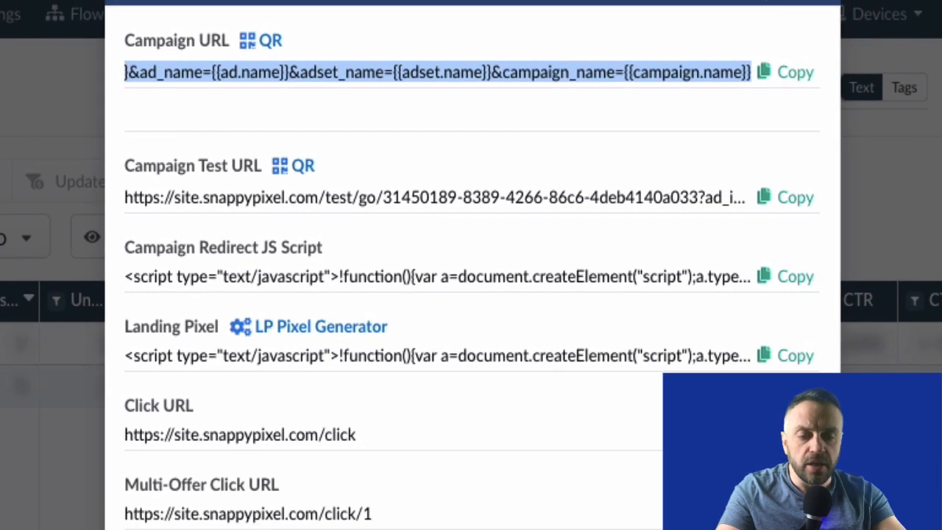
- Switch to the Forever 21 quiz page in the browser, load its thank-you page and open that page for editing in WordPress
click(832, 478)
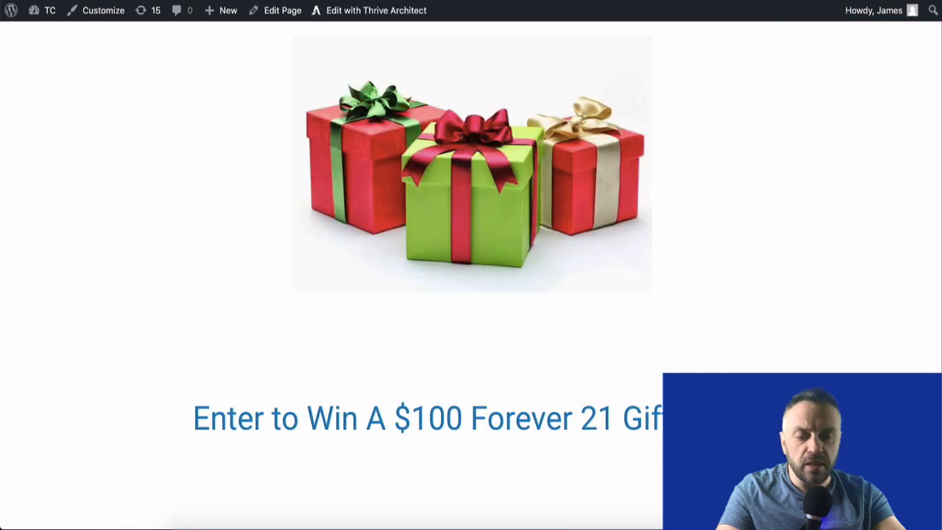
scroll(418, 449, down, 2)
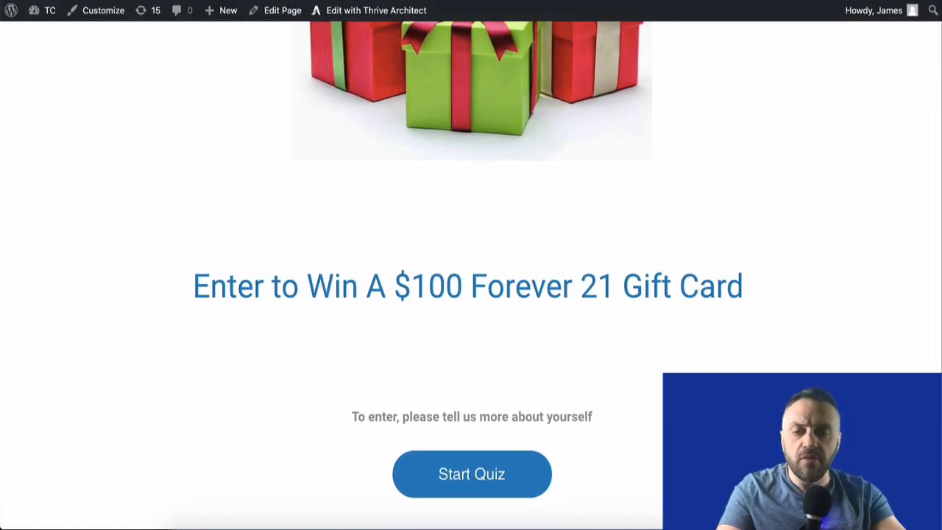
text(-t)
key(Down)
key(Down)
key(Return)
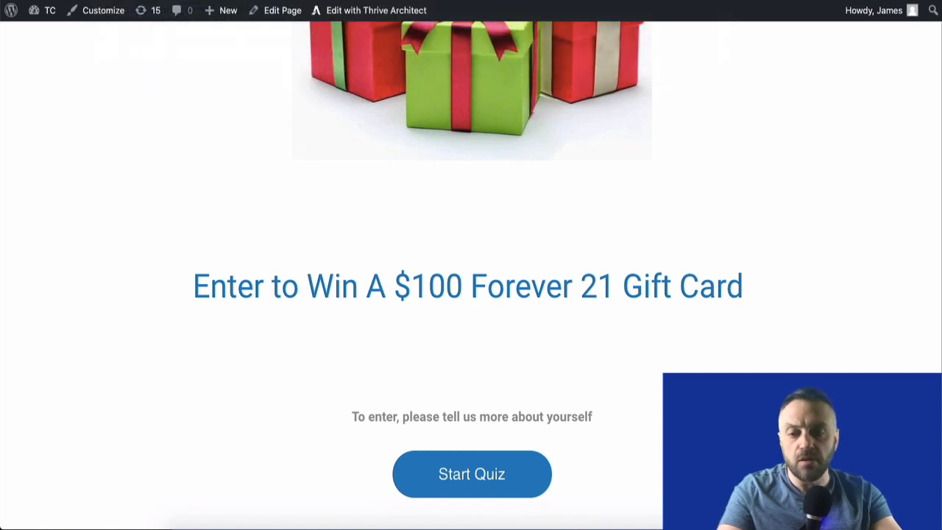
click(275, 12)
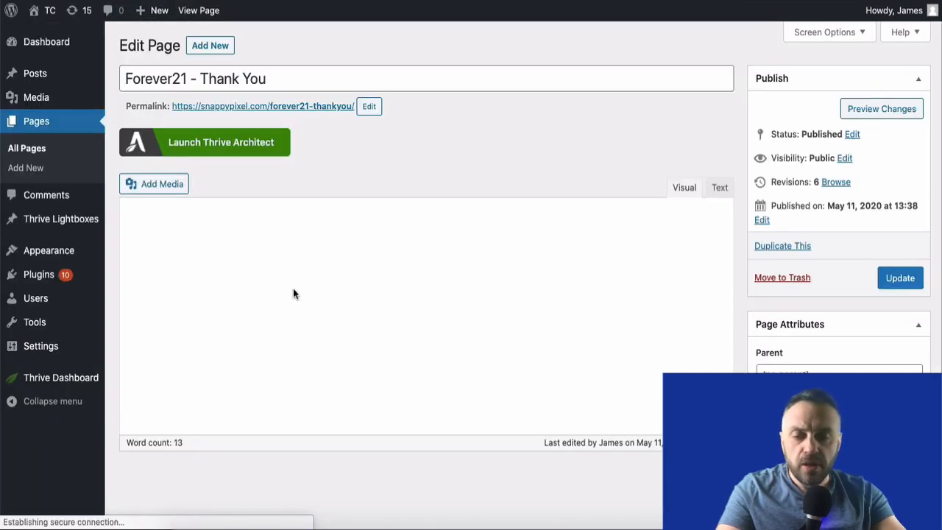
scroll(301, 312, down, 5)
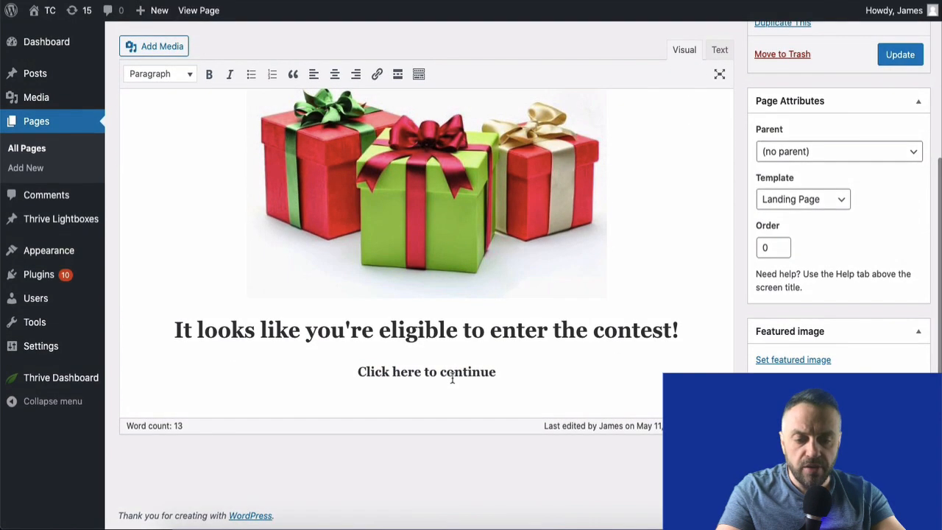
triple_click(453, 377)
key(ctrl+k)
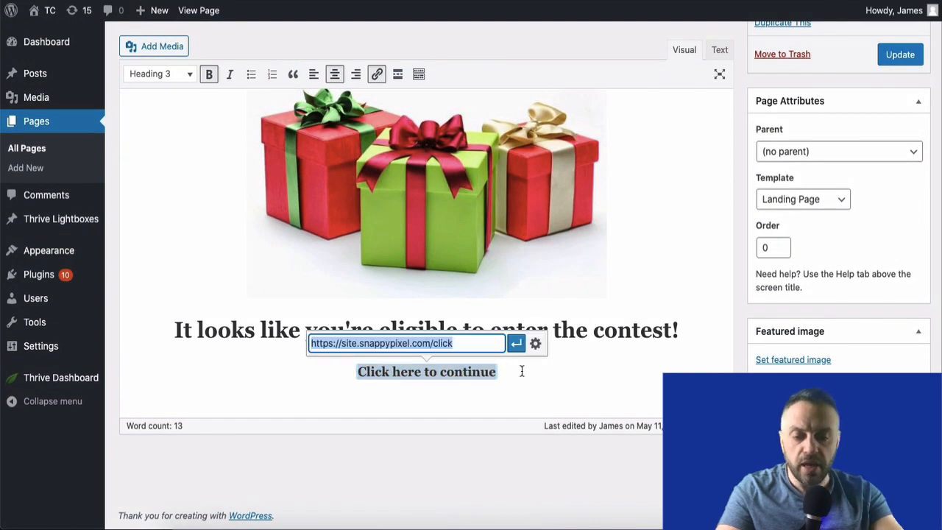
click(516, 343)
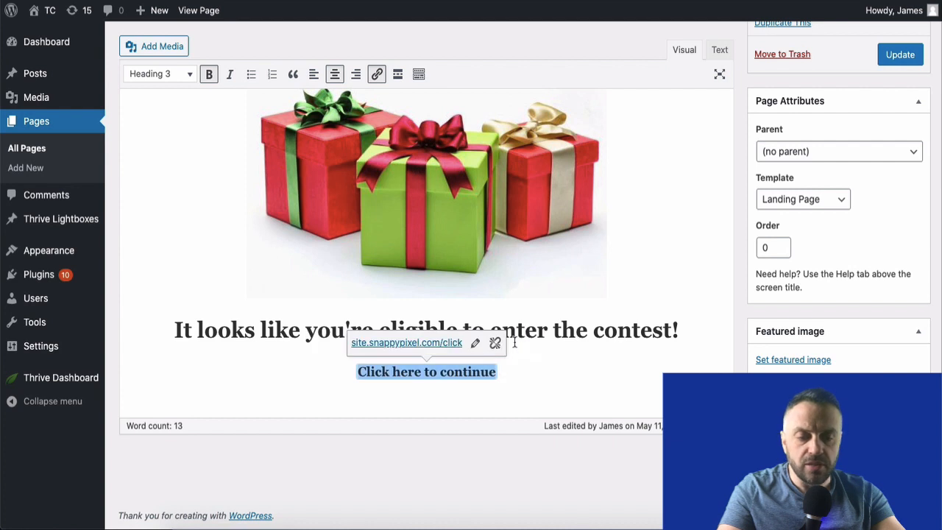
click(587, 383)
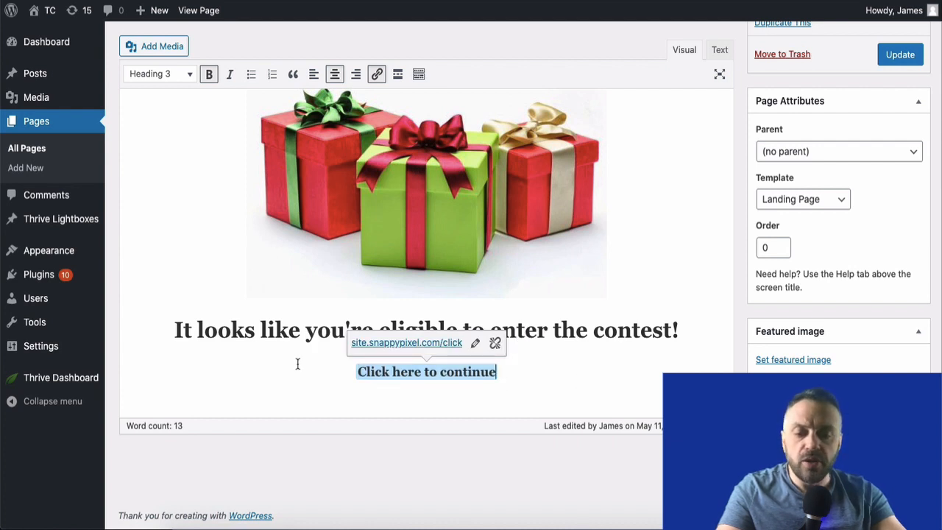
click(308, 333)
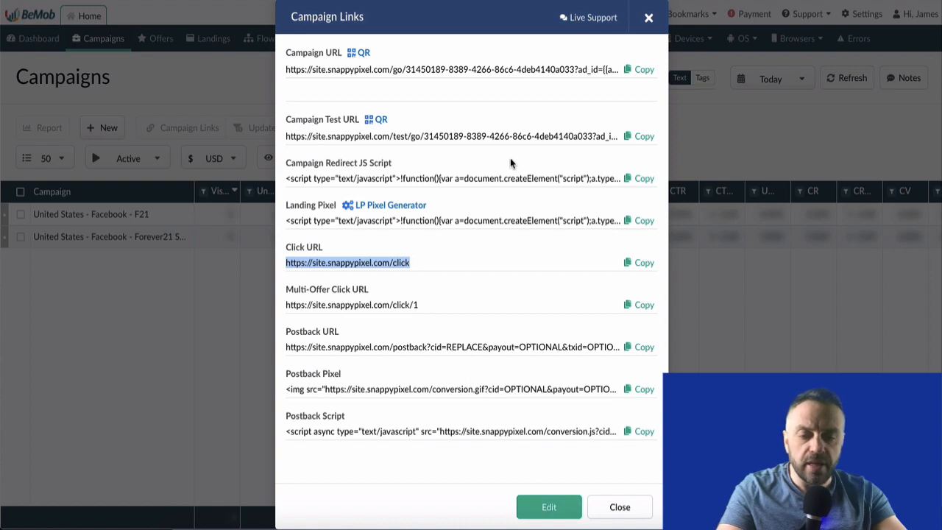
- Close the campaign links in BeMob, then update the "Forever21 - Thank You" page in WordPress and view it
click(618, 507)
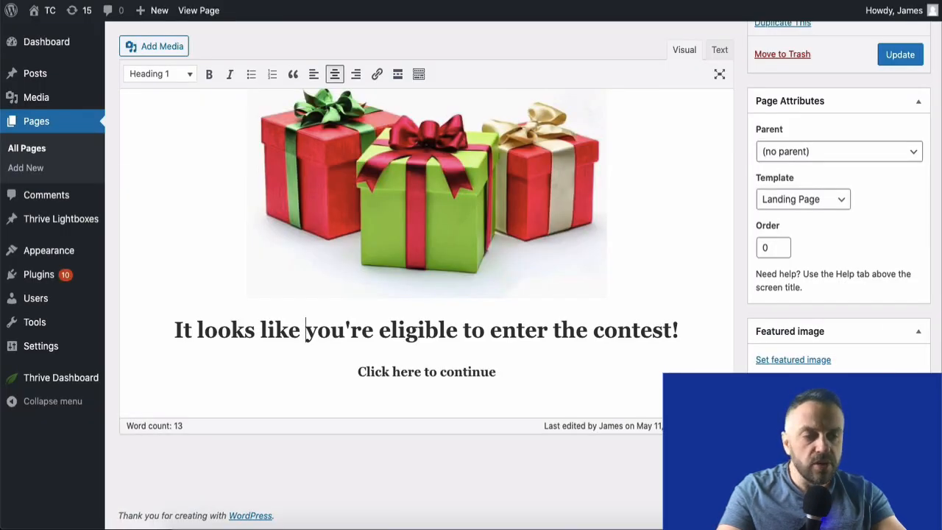
click(899, 54)
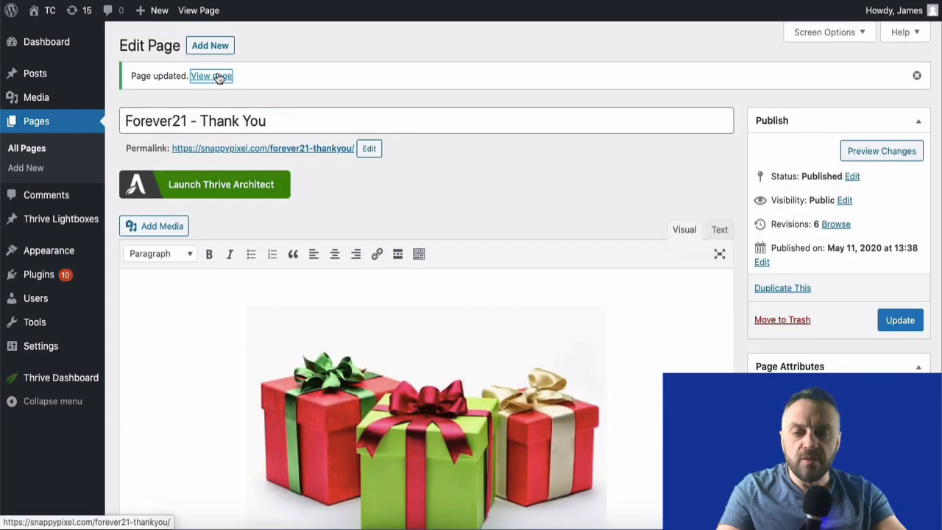
click(219, 78)
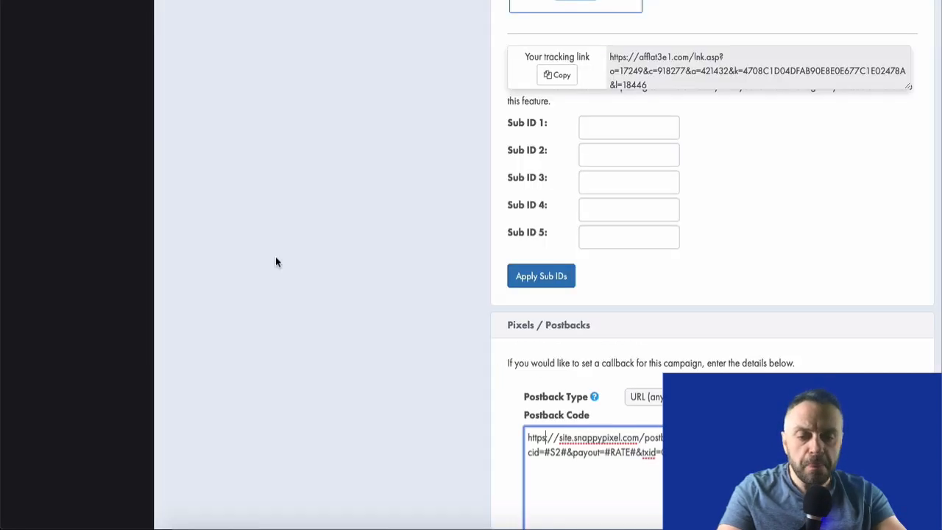
- Review the Forever 21 gift card campaign's details in MaxBounty, then switch to the funnel diagram in draw.io
scroll(289, 265, up, 8)
scroll(235, 258, down, 3)
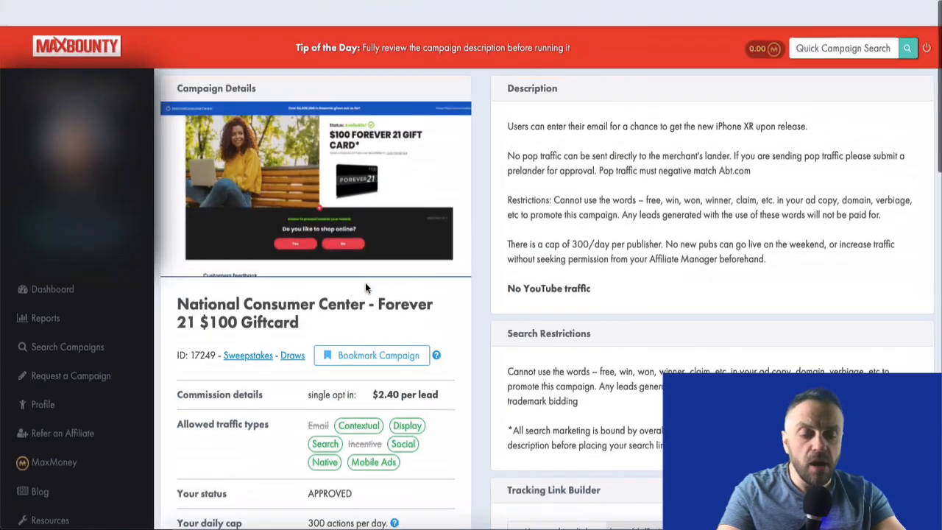
scroll(365, 282, down, 1)
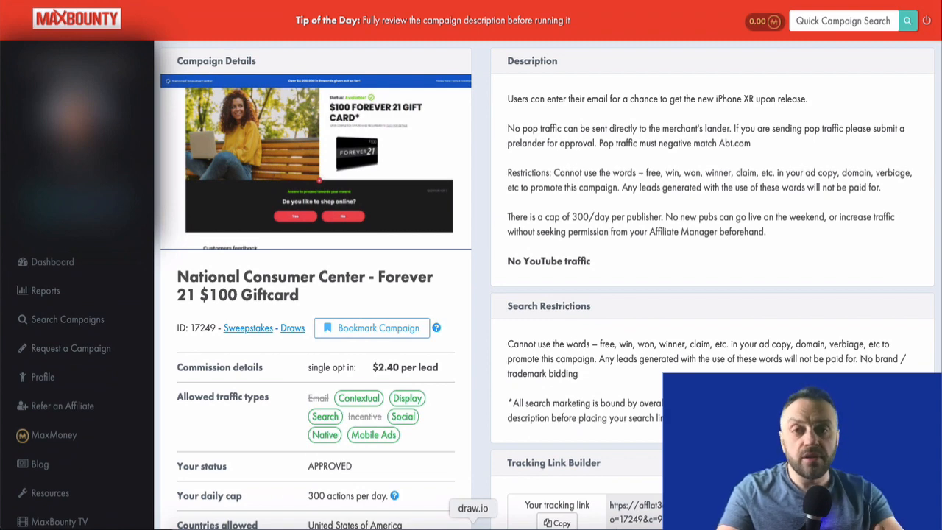
click(472, 523)
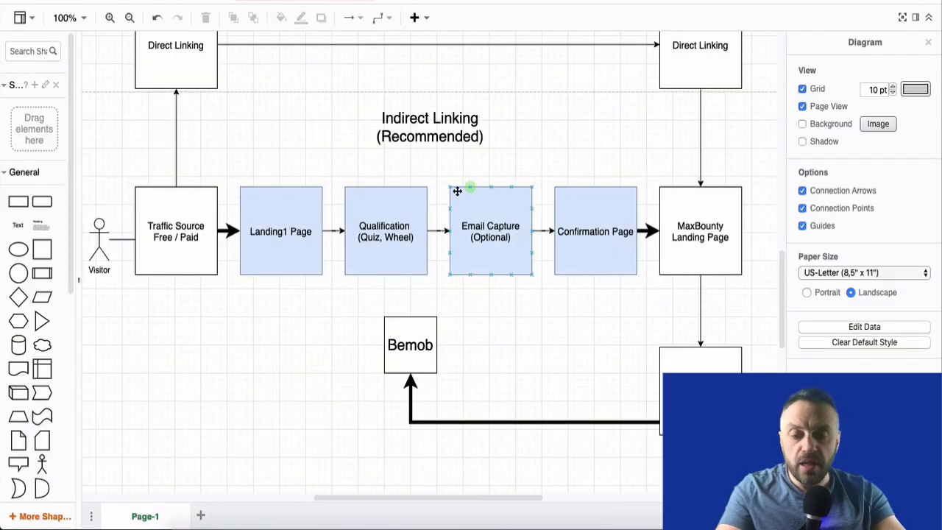